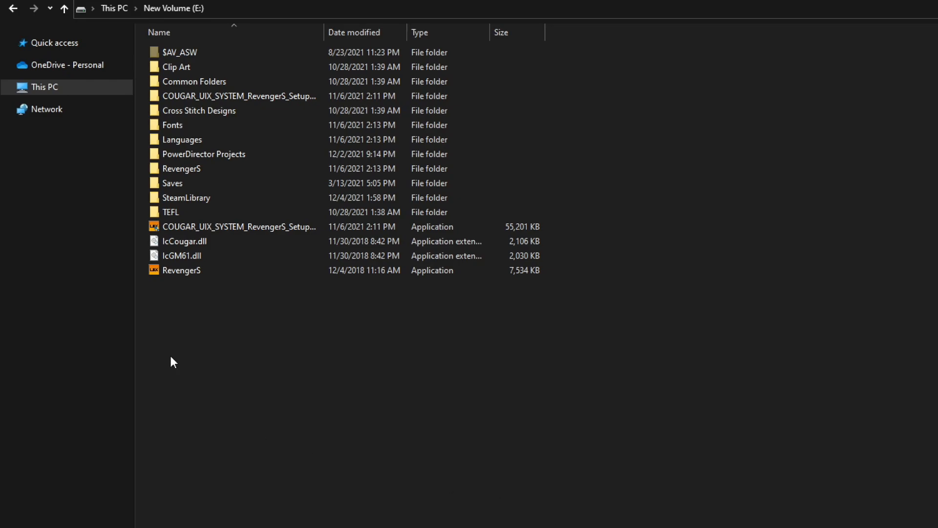
Open the game's configuration folder at SteamLibrary > steamapps > common > 7 Days To Die > Data > Config
click(201, 196)
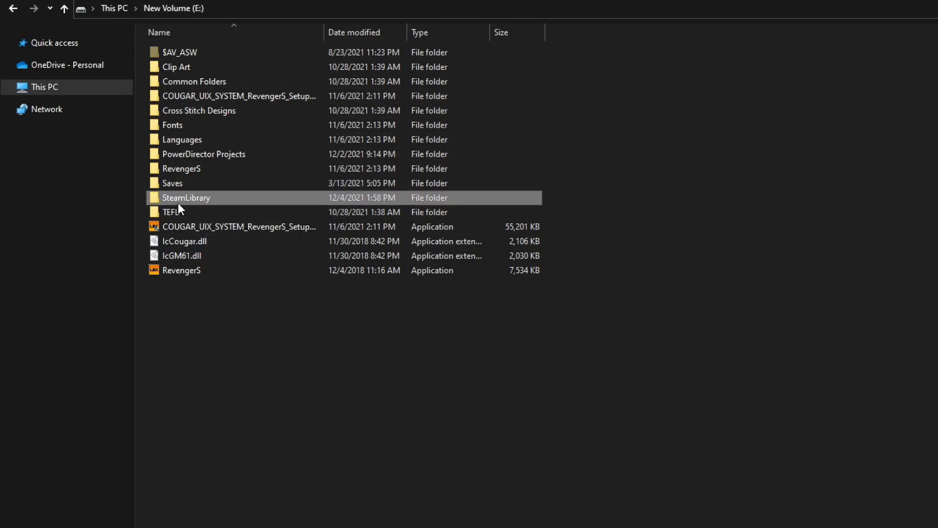
double_click(199, 204)
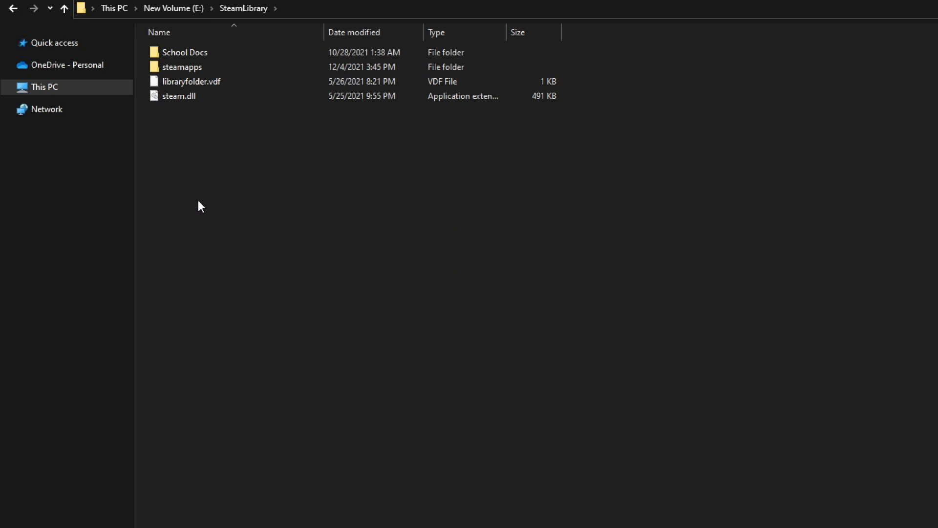
double_click(204, 72)
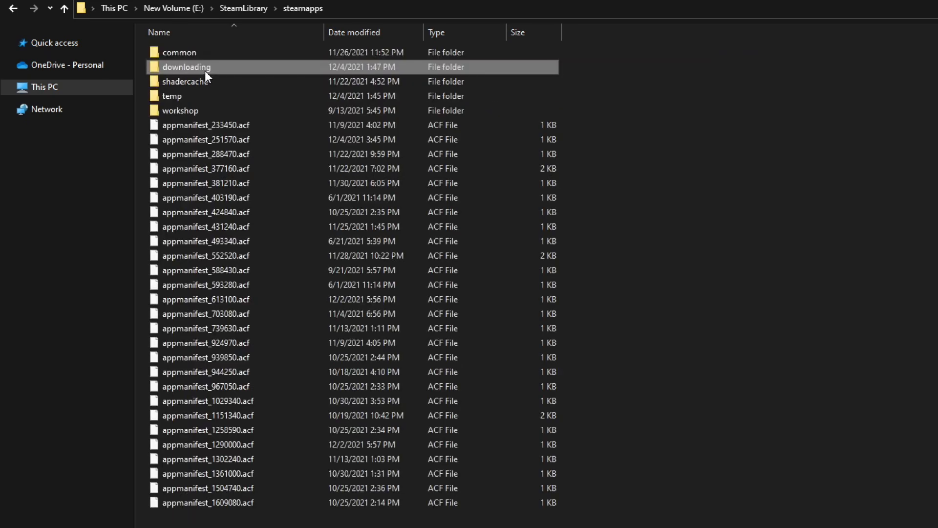
double_click(206, 55)
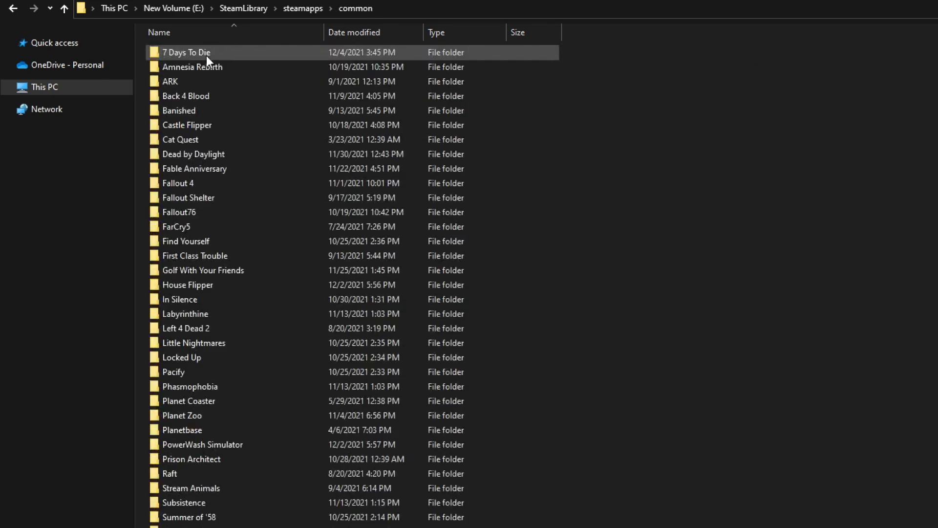
double_click(206, 55)
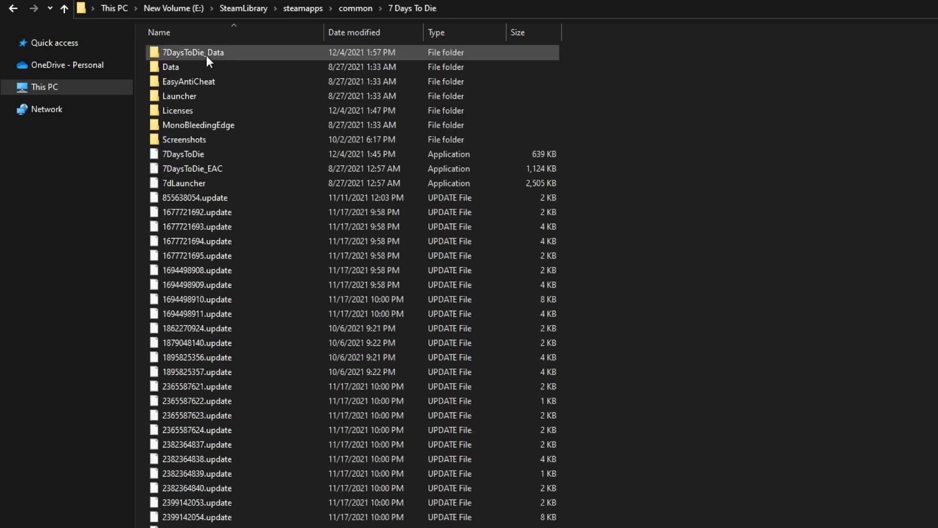
double_click(206, 65)
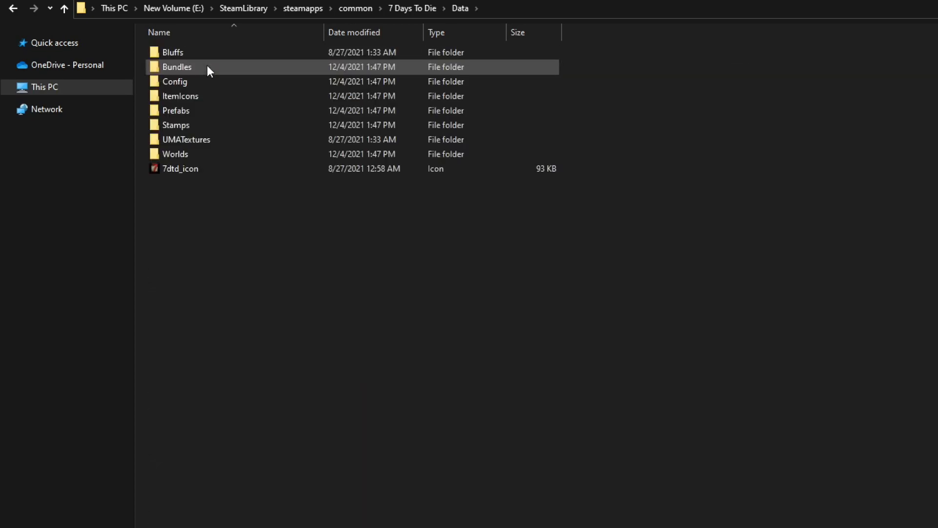
double_click(214, 80)
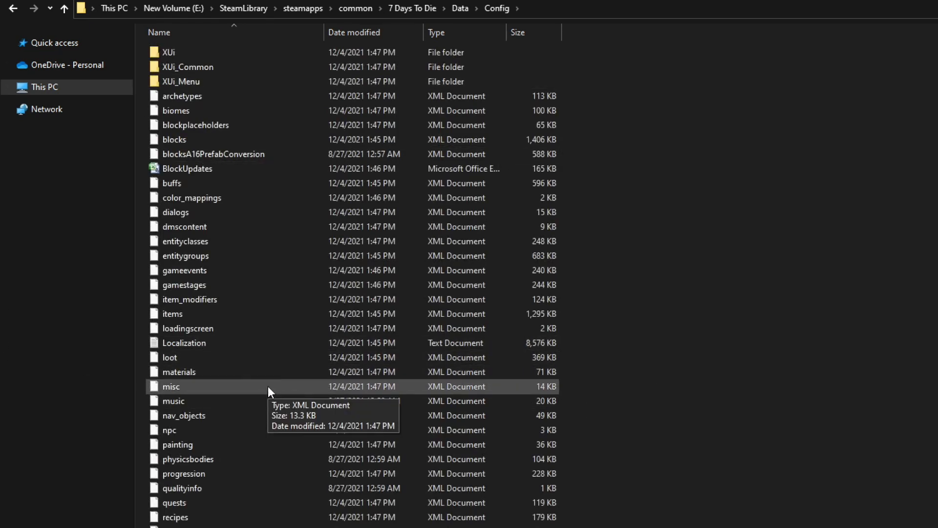
Open the twitch_events XML file from the Config folder in Notepad++ for editing
scroll(268, 386, down, 3)
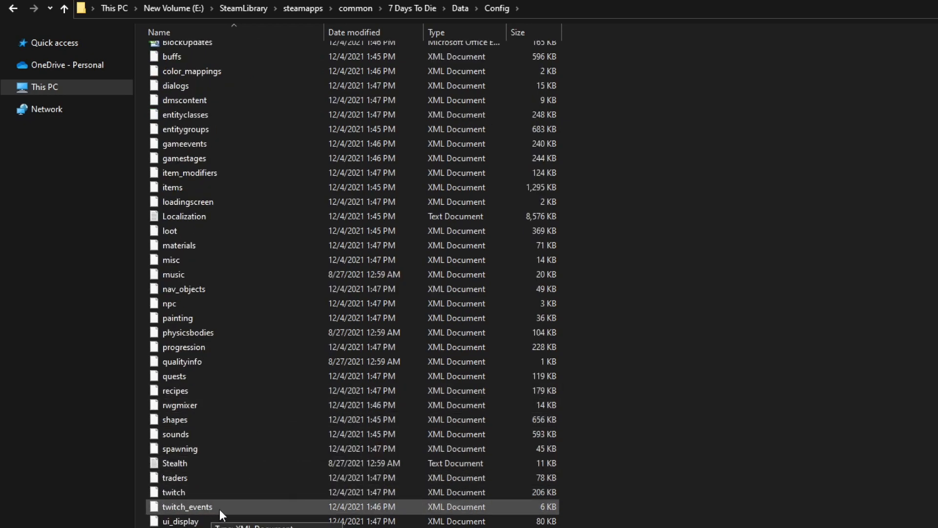
click(219, 509)
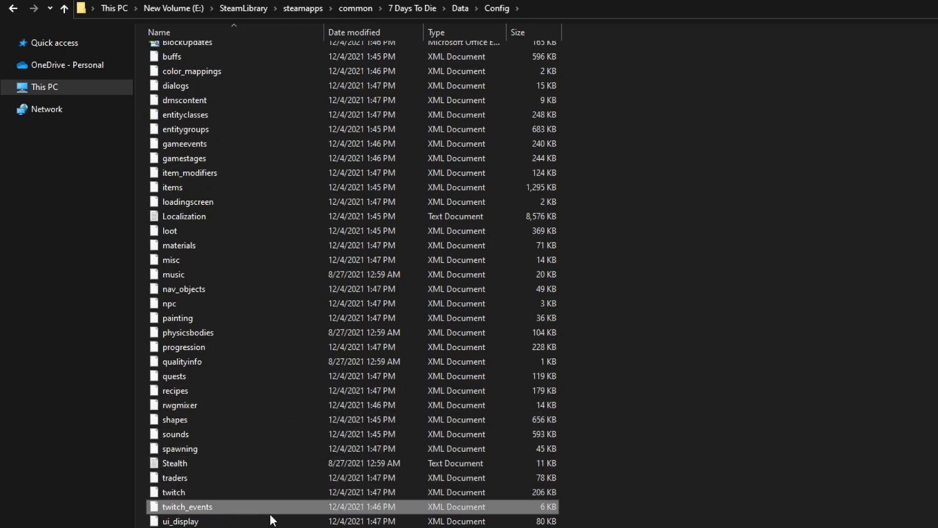
right_click(216, 508)
click(294, 311)
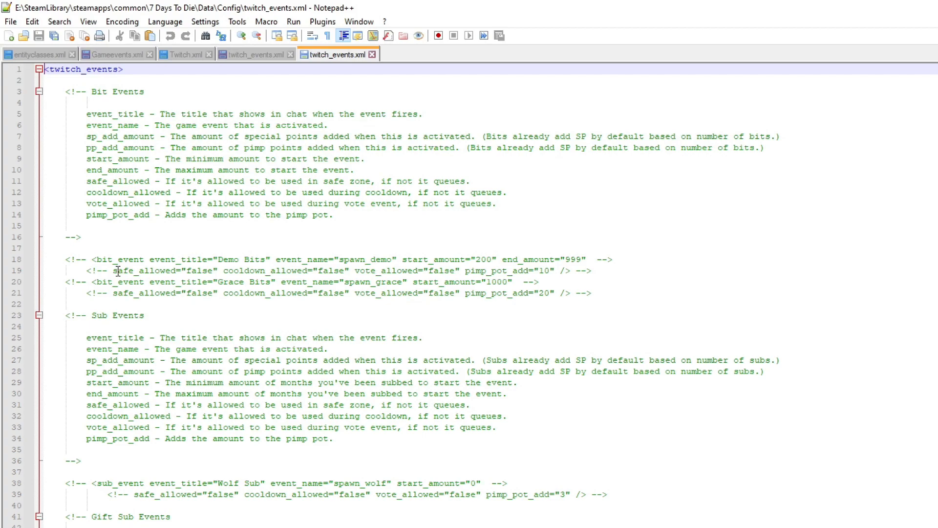
click(92, 260)
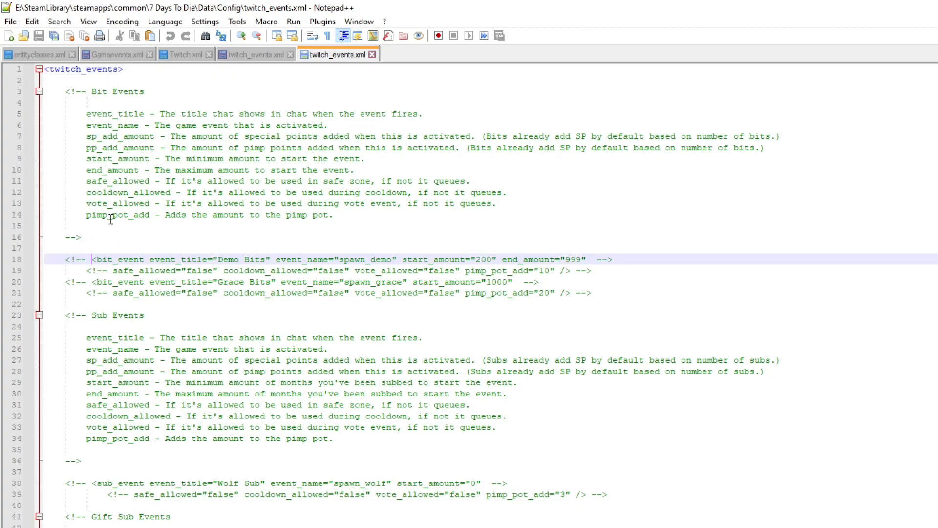
drag(87, 259, 608, 267)
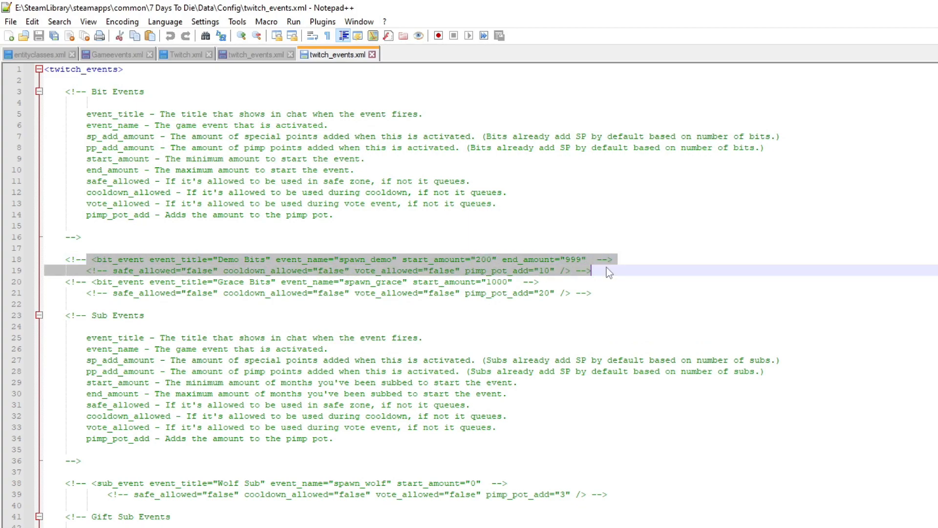
click(277, 236)
drag(92, 260, 599, 271)
Delete the opening comment marker before the Demo Bits bit_event tag and the closing marker at the end of its second line
click(89, 259)
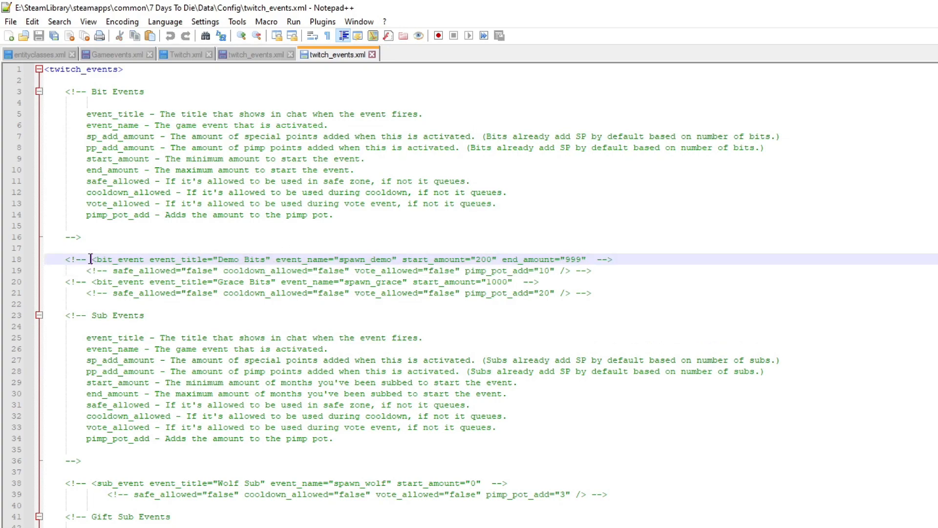
key(BackSpace)
key(BackSpace)
key(BackSpace)
key(BackSpace)
key(BackSpace)
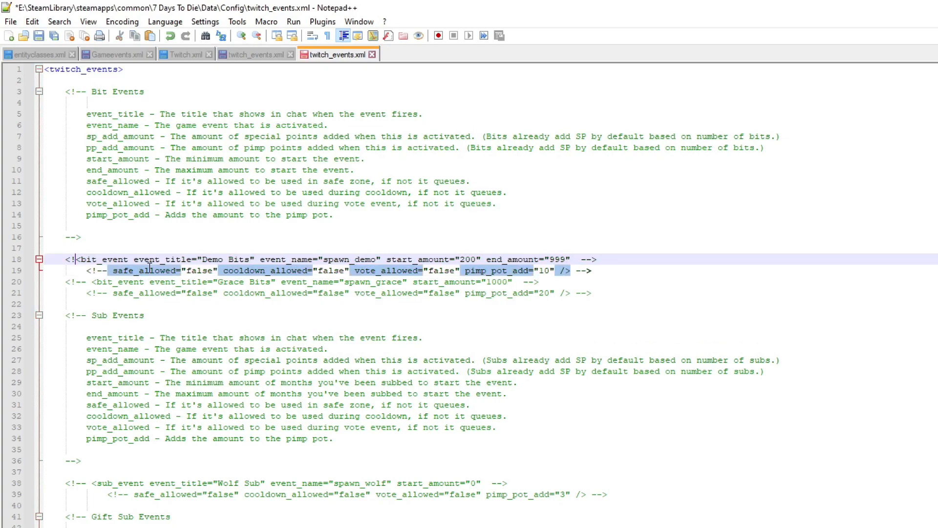
click(604, 269)
key(BackSpace)
key(BackSpace)
key(BackSpace)
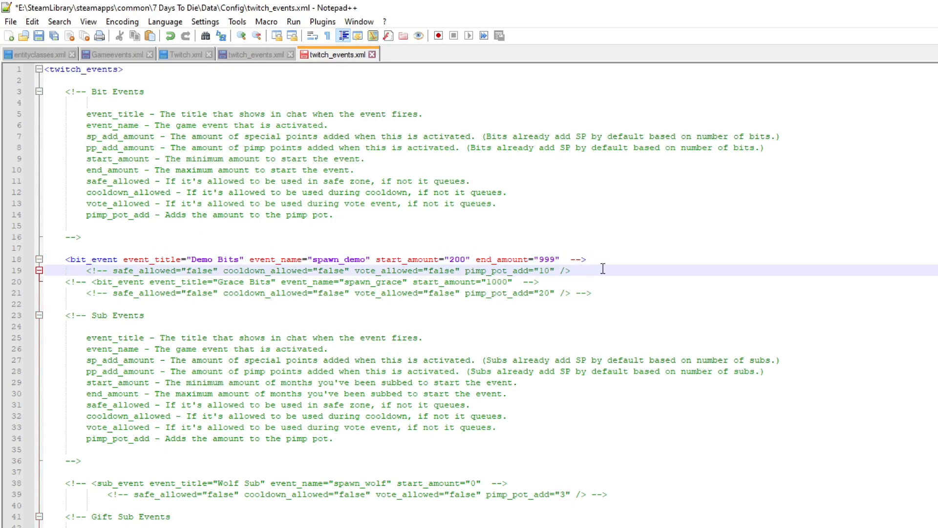
Remove the closing comment marker after the Demo Bits end_amount and the opening marker before its safe_allowed attribute
click(591, 259)
key(BackSpace)
key(BackSpace)
key(BackSpace)
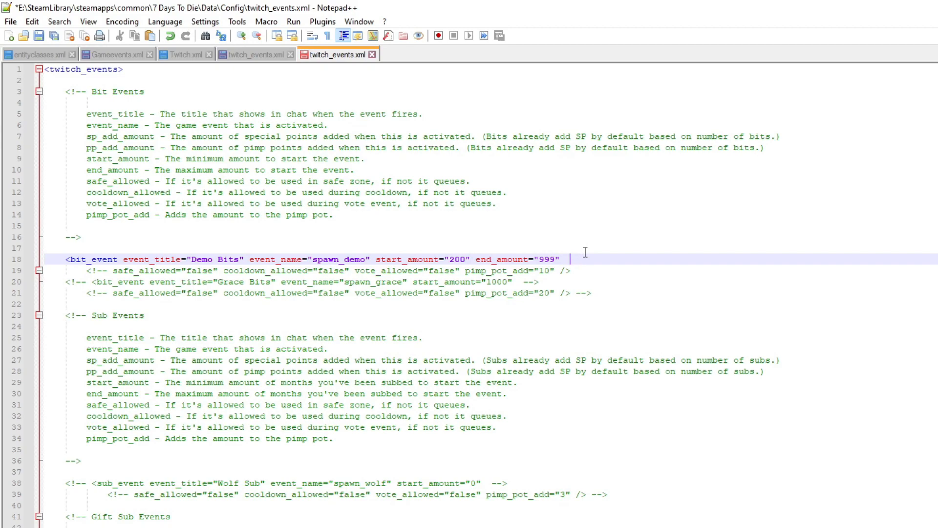
click(112, 270)
key(BackSpace)
key(BackSpace)
key(BackSpace)
key(BackSpace)
key(BackSpace)
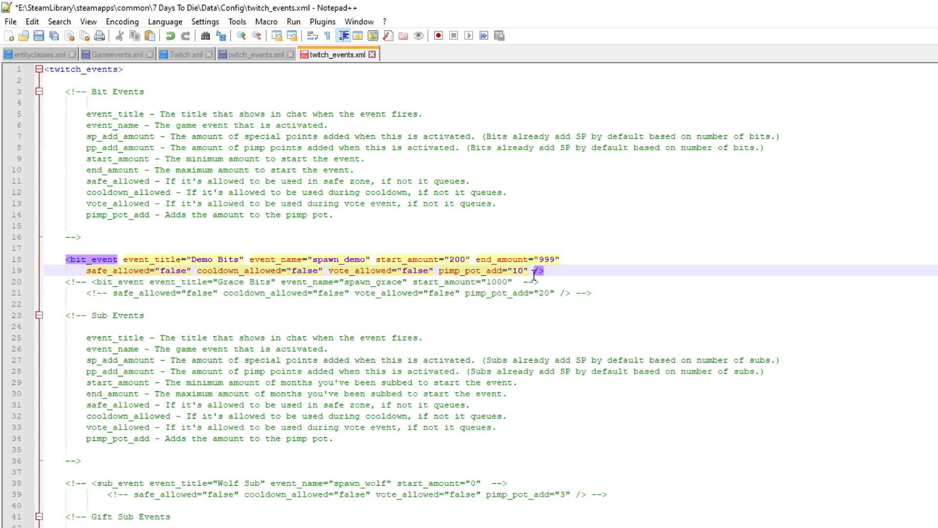
click(557, 271)
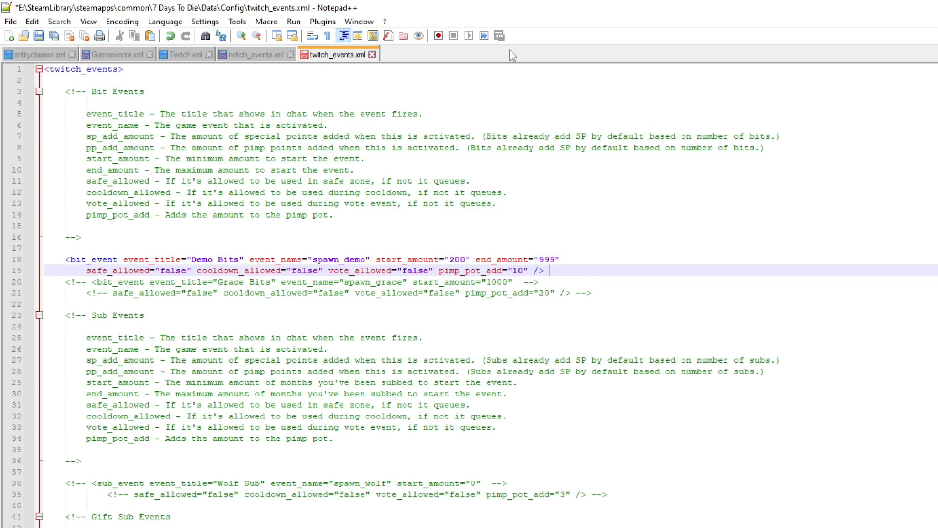
Check the XML syntax of twitch_events.xml with XML Tools and dismiss the result message
click(323, 21)
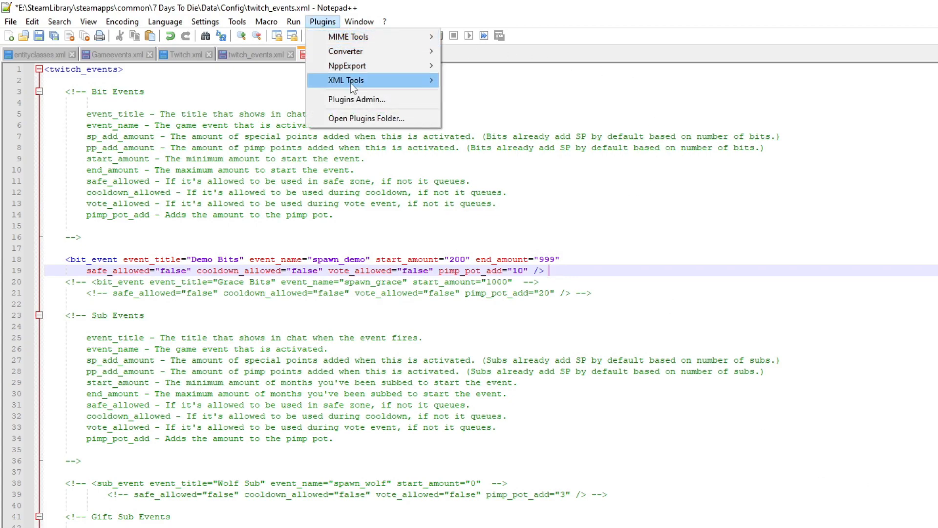
mouse_move(352, 87)
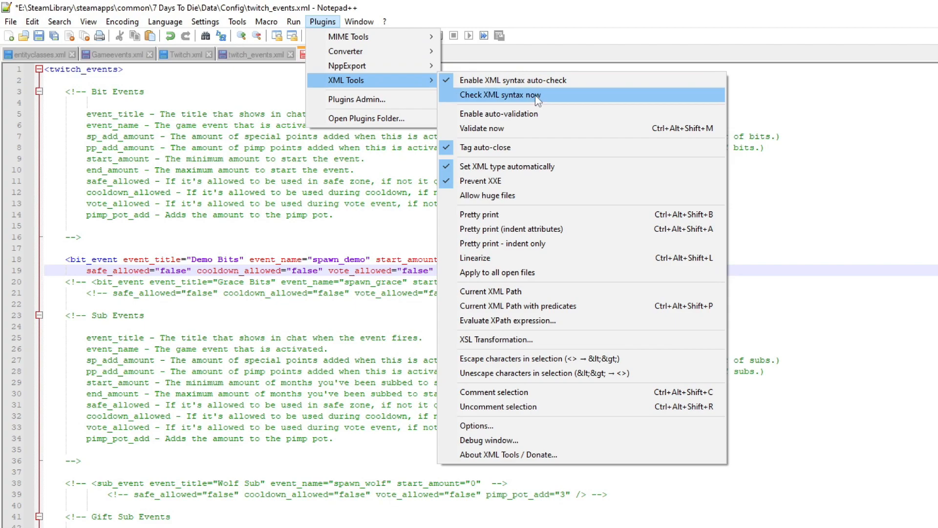
click(536, 97)
click(662, 393)
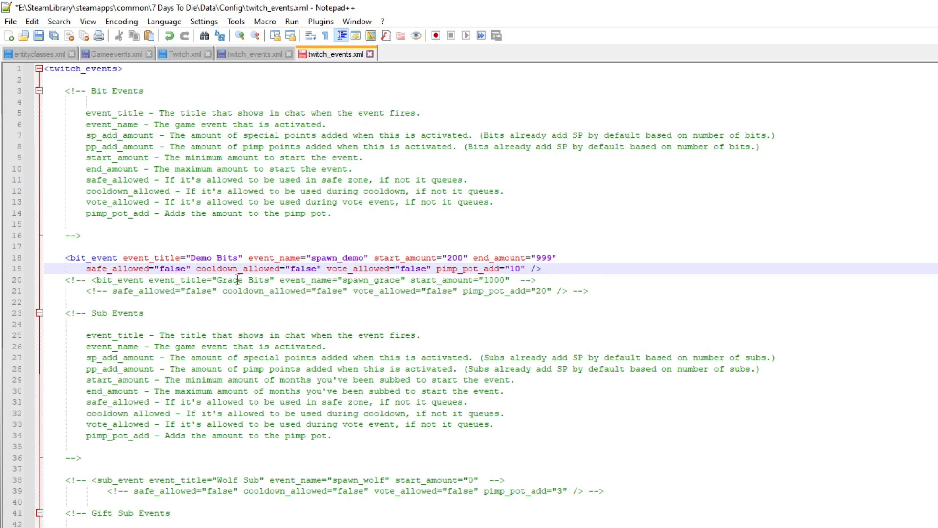
Remove the opening and closing comment markers around the first line of the Grace Bits bit_event
click(95, 280)
key(BackSpace)
key(BackSpace)
key(BackSpace)
key(BackSpace)
key(BackSpace)
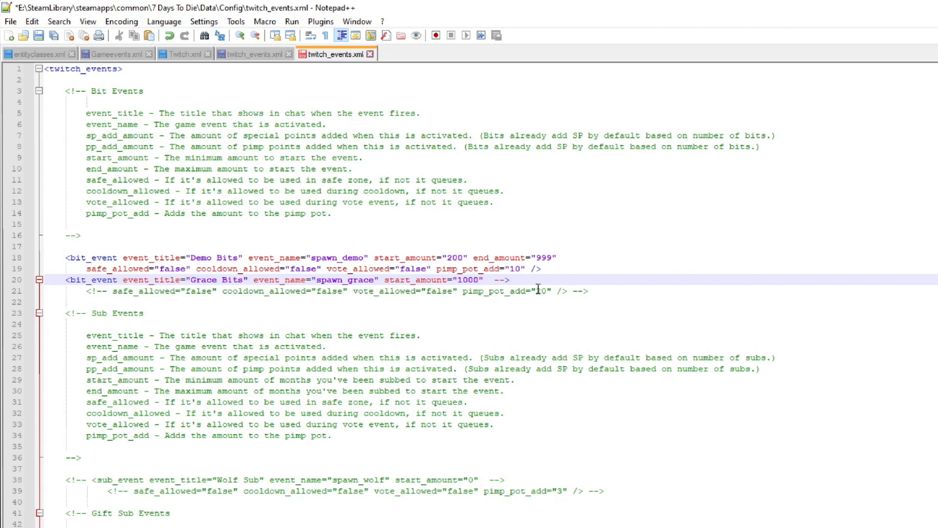
click(528, 278)
key(BackSpace)
key(BackSpace)
key(BackSpace)
key(BackSpace)
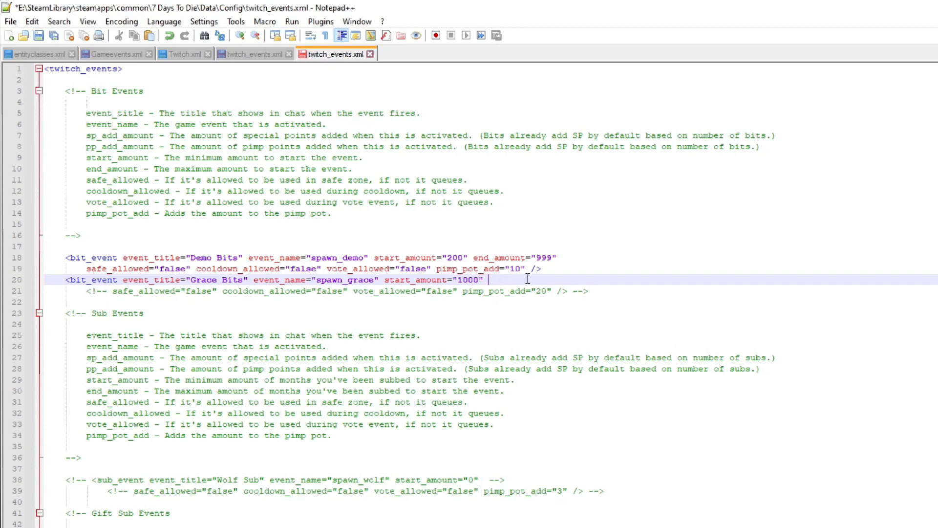
Remove the comment markers around the second line of the Grace Bits event, keeping its closing "/>"
right_click(620, 291)
click(600, 289)
key(BackSpace)
key(BackSpace)
key(BackSpace)
key(BackSpace)
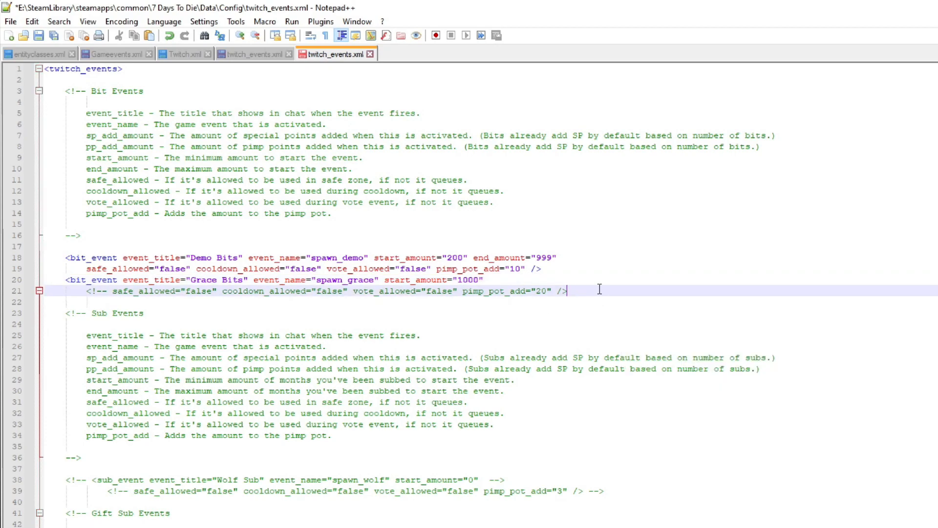
click(535, 269)
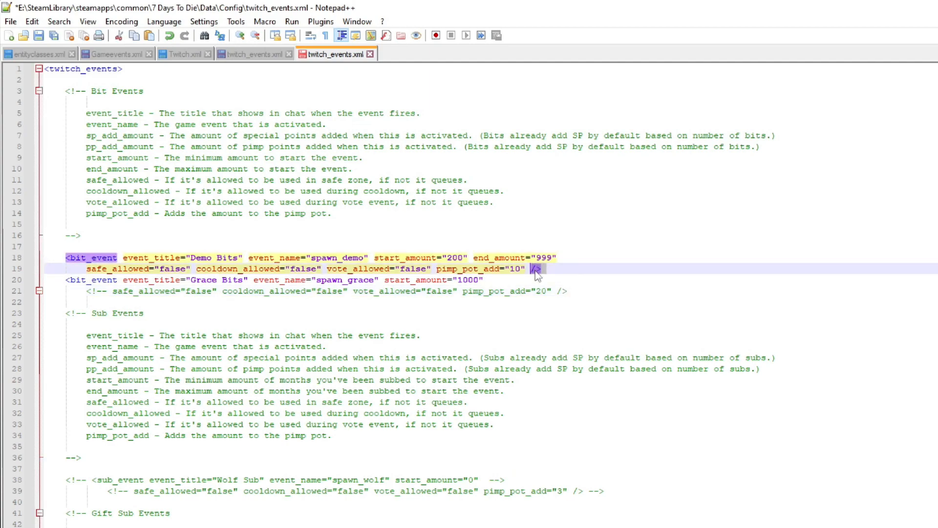
click(108, 292)
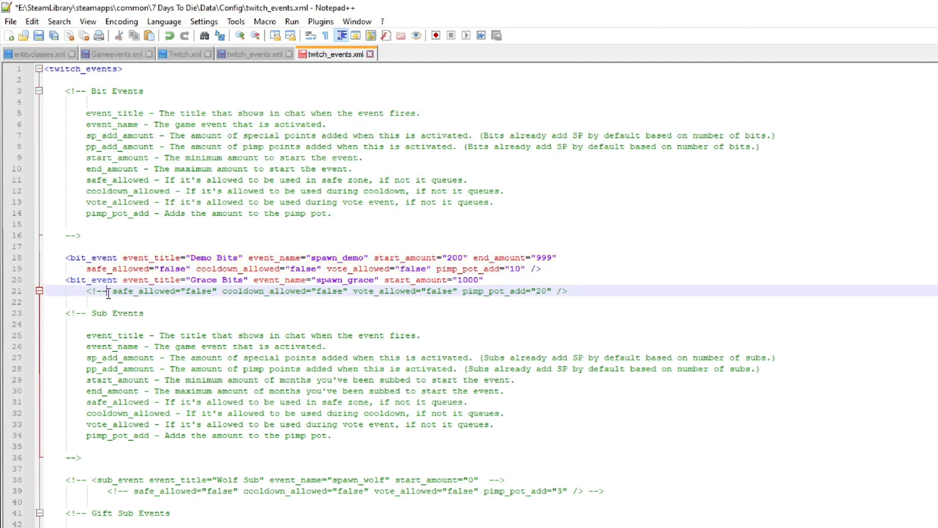
key(BackSpace)
key(BackSpace)
key(BackSpace)
key(BackSpace)
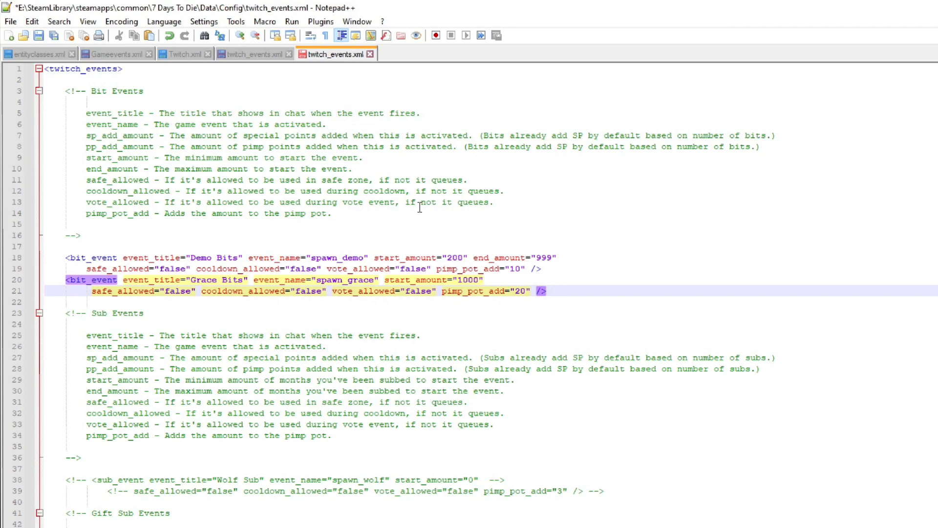
click(572, 291)
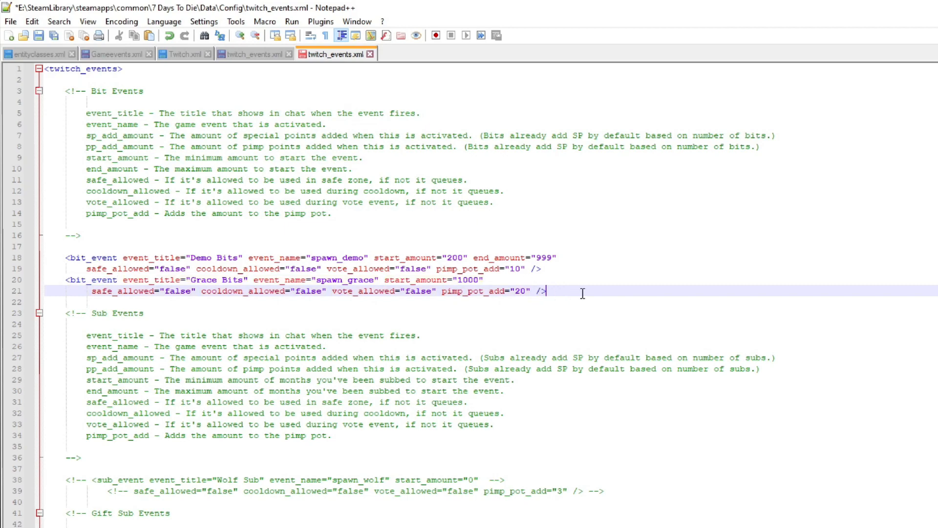
Run the XML Tools syntax check again on the edited bit events and close the result message
click(320, 24)
mouse_move(354, 78)
click(552, 101)
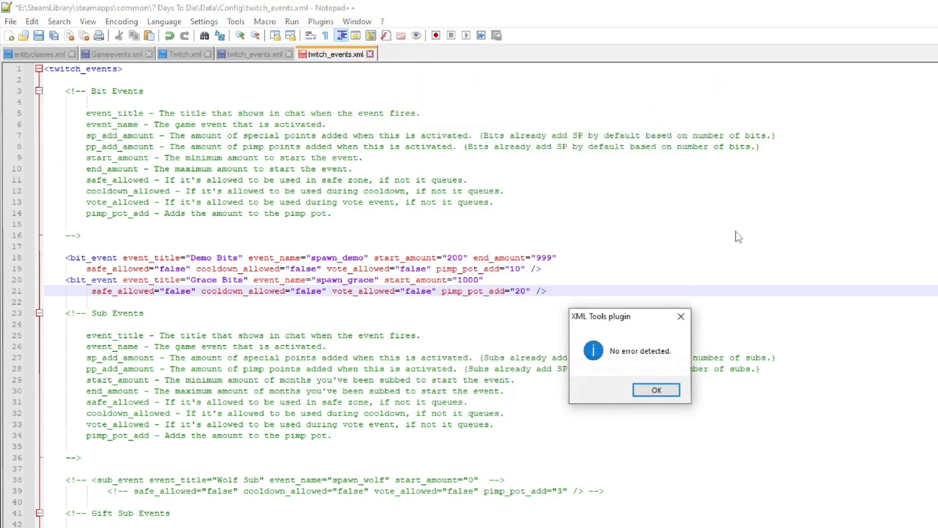
click(652, 393)
click(656, 390)
click(593, 277)
click(583, 299)
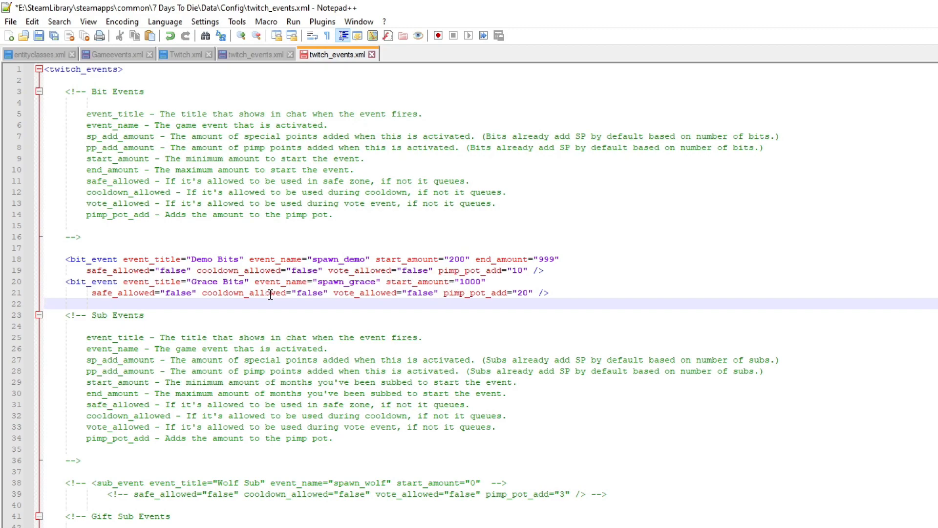
Remove the opening and closing comment markers around the first line of the Wolf Sub sub_event
scroll(271, 294, down, 1)
scroll(130, 286, down, 1)
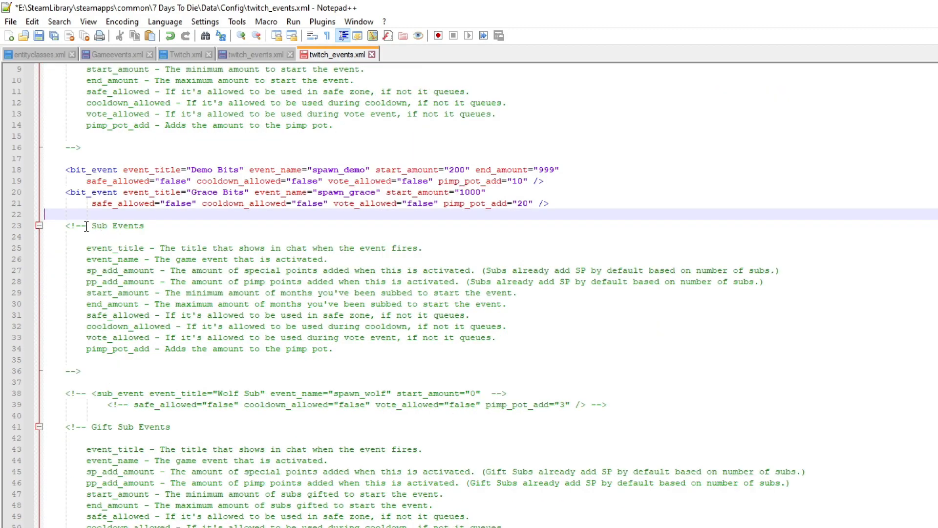
scroll(167, 351, down, 1)
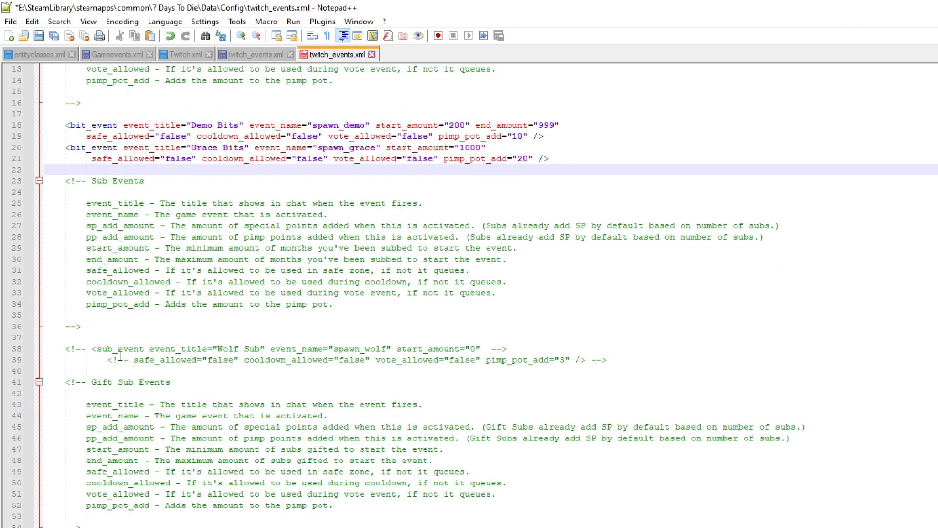
click(91, 350)
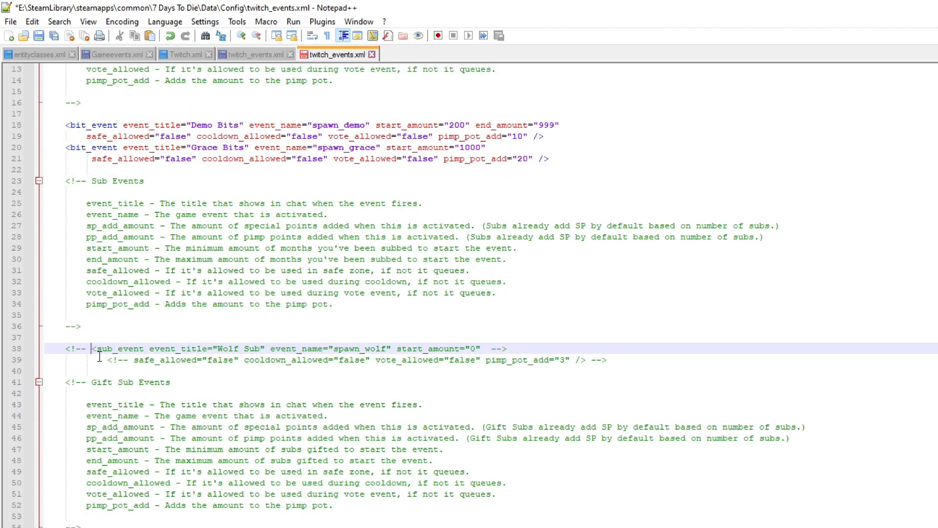
key(BackSpace)
key(BackSpace)
key(BackSpace)
key(BackSpace)
key(BackSpace)
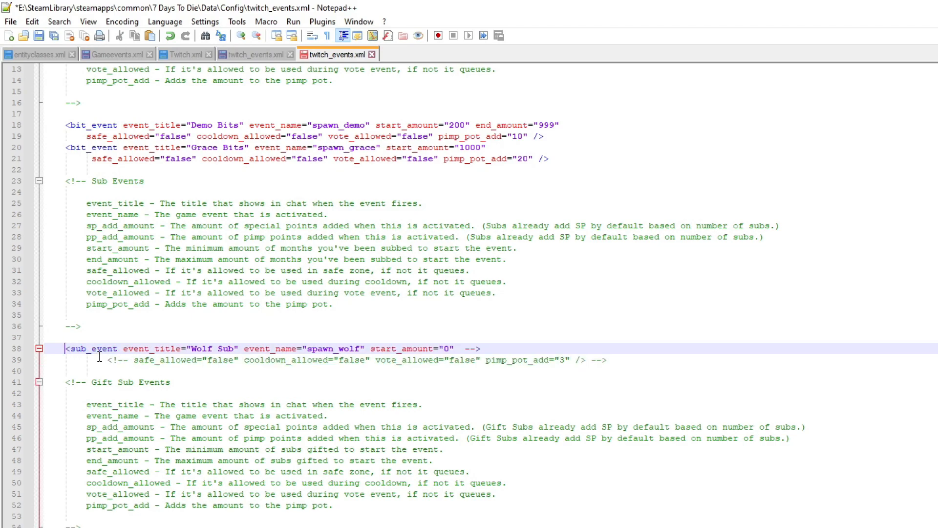
click(490, 353)
key(BackSpace)
key(BackSpace)
key(BackSpace)
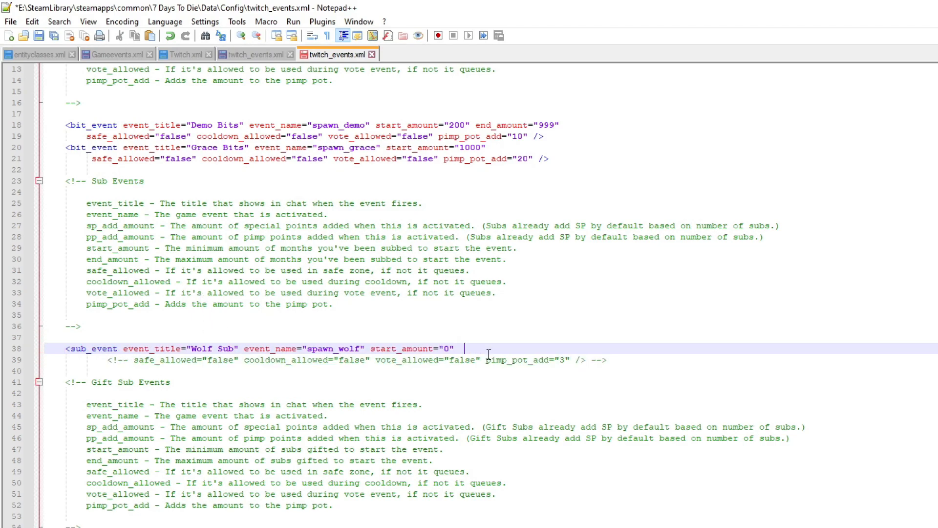
Remove the closing and opening comment markers around the second line of the Wolf Sub sub_event, keeping its "/>"
click(614, 359)
key(BackSpace)
key(BackSpace)
key(BackSpace)
key(BackSpace)
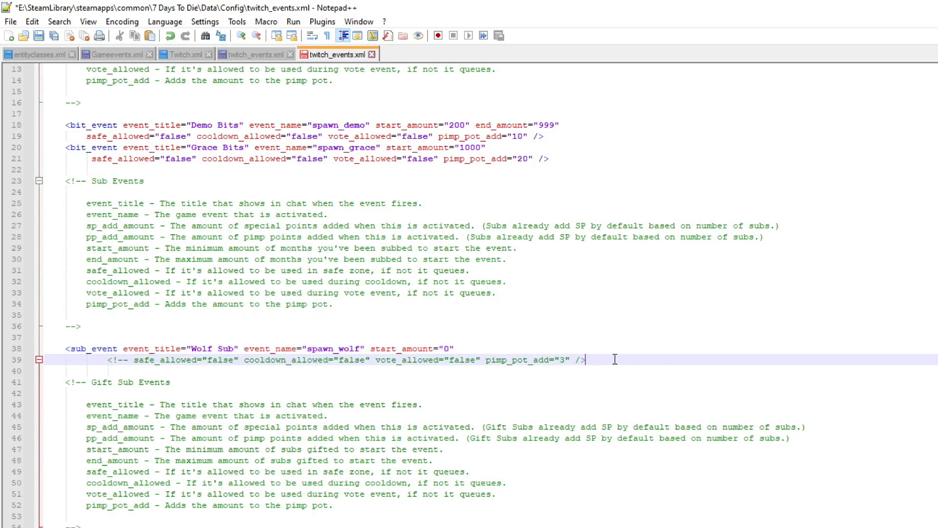
click(128, 360)
key(BackSpace)
key(BackSpace)
key(BackSpace)
key(BackSpace)
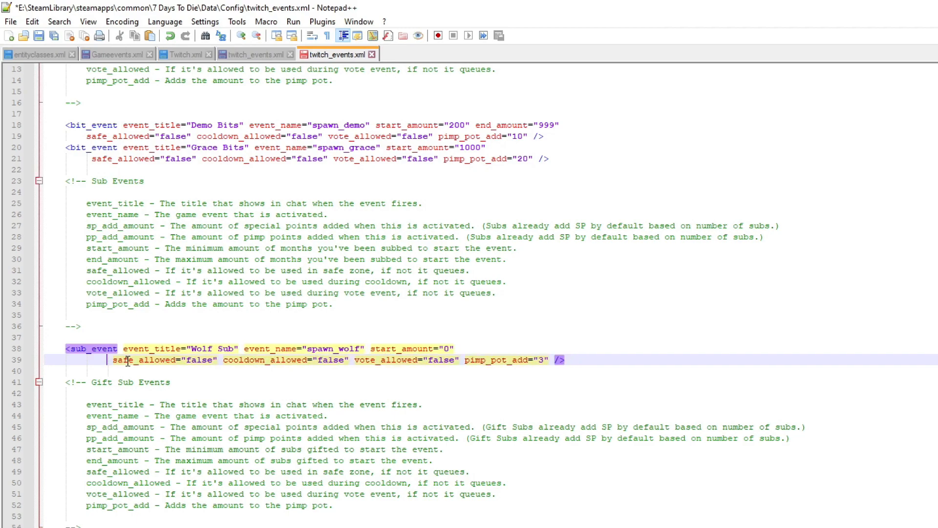
click(593, 361)
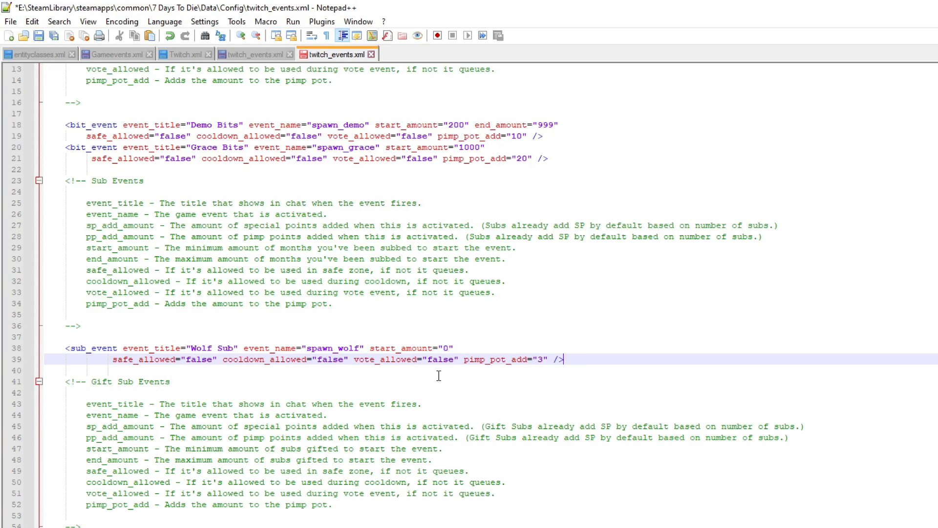
Remove the opening and closing comment markers around the first line of the Bear Gift Sub gift_sub_event
scroll(438, 374, down, 4)
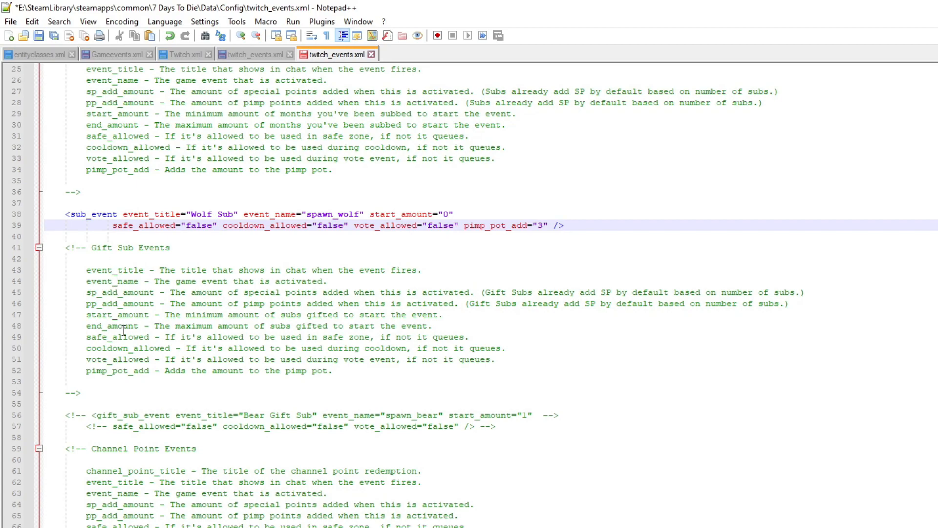
scroll(123, 328, down, 1)
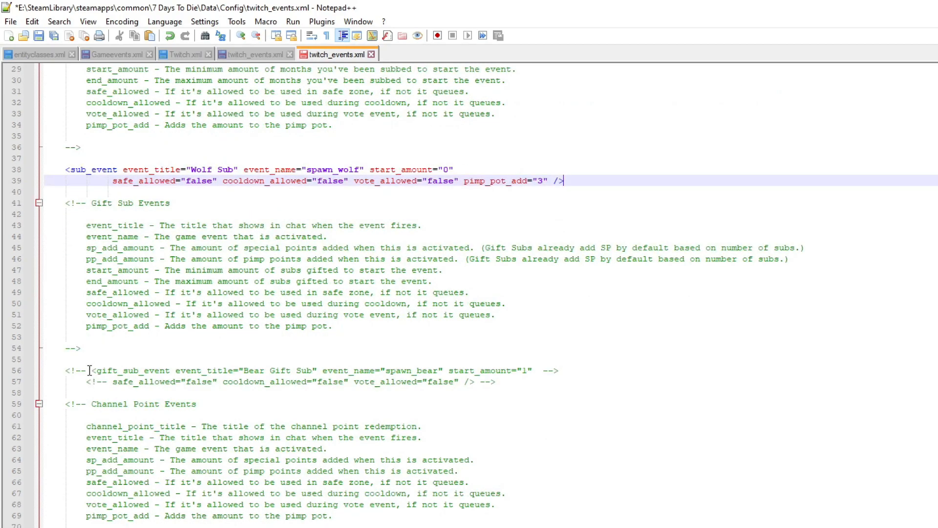
click(90, 370)
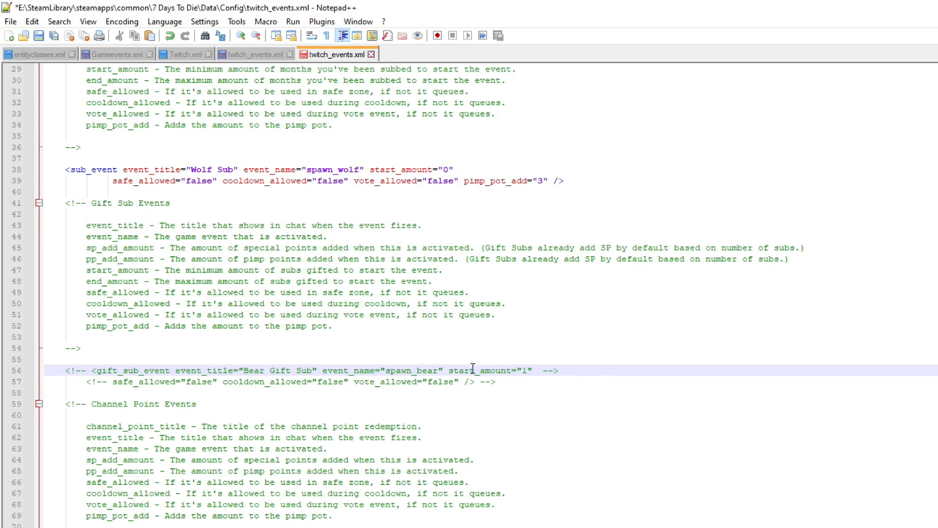
drag(86, 370, 64, 371)
key(Delete)
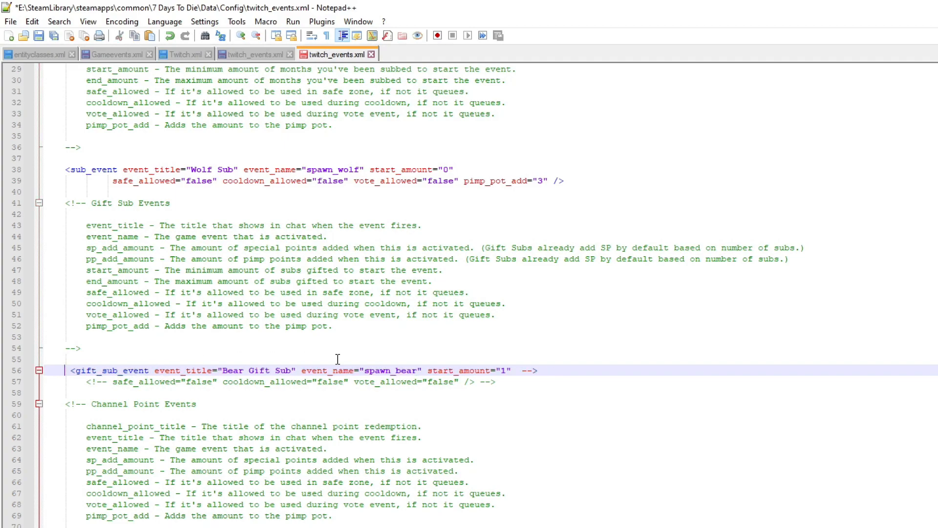
click(541, 371)
key(BackSpace)
key(BackSpace)
key(BackSpace)
key(BackSpace)
key(BackSpace)
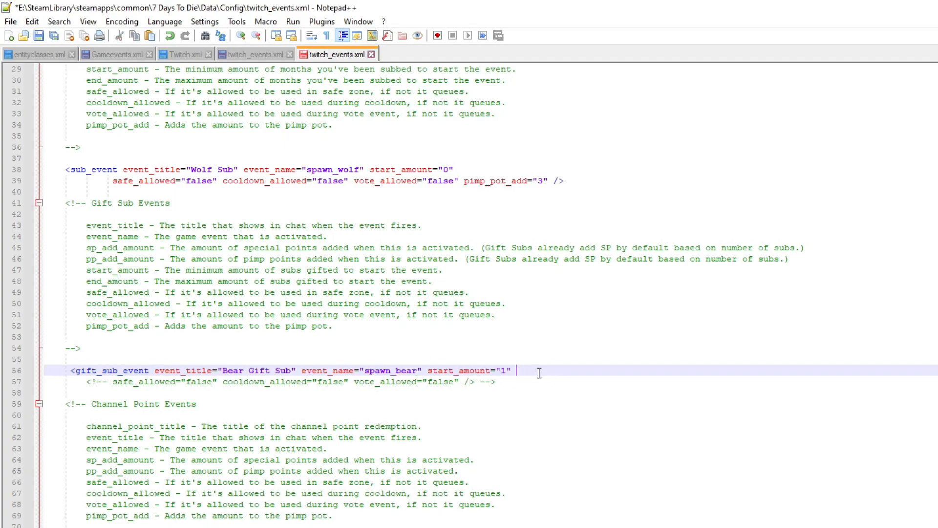
Remove the comment markers around the second line of the Bear Gift Sub event, keeping its closing "/>"
click(512, 378)
key(BackSpace)
key(BackSpace)
key(BackSpace)
key(BackSpace)
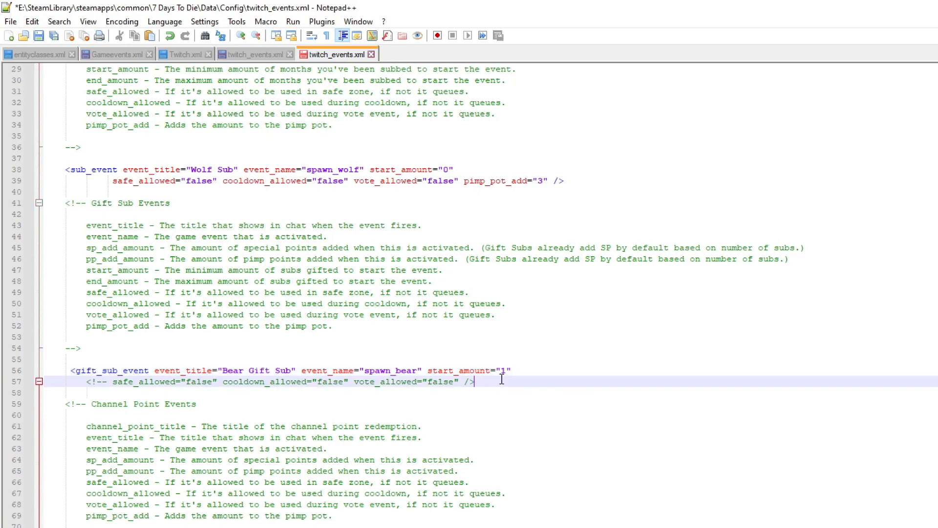
click(113, 381)
key(BackSpace)
key(BackSpace)
key(BackSpace)
key(BackSpace)
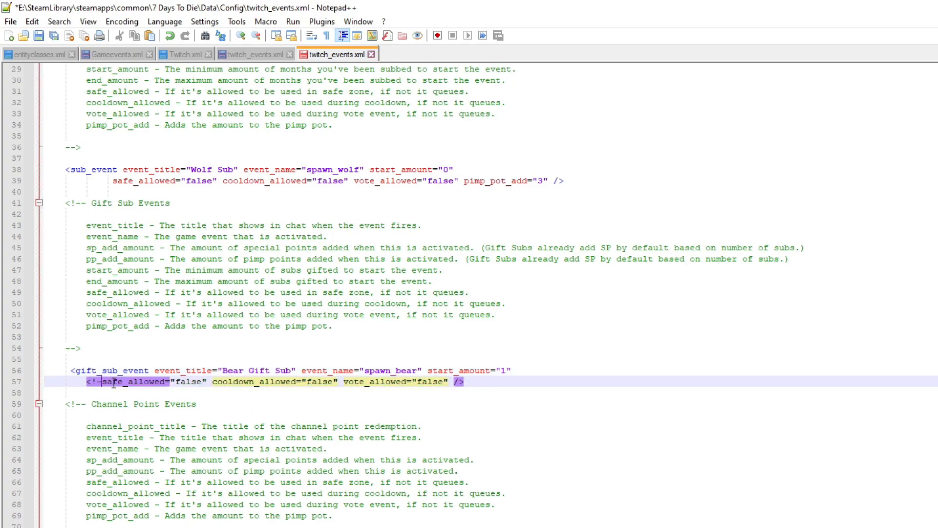
key(BackSpace)
click(461, 386)
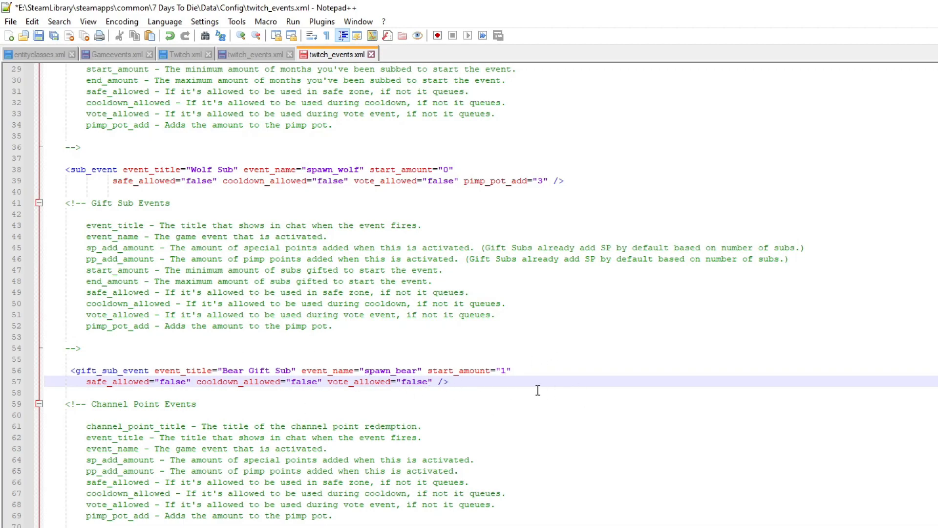
click(514, 386)
Remove the opening and closing comment markers around the single-line Redeem PP channel_point_event, keeping its "/>"
scroll(446, 329, down, 4)
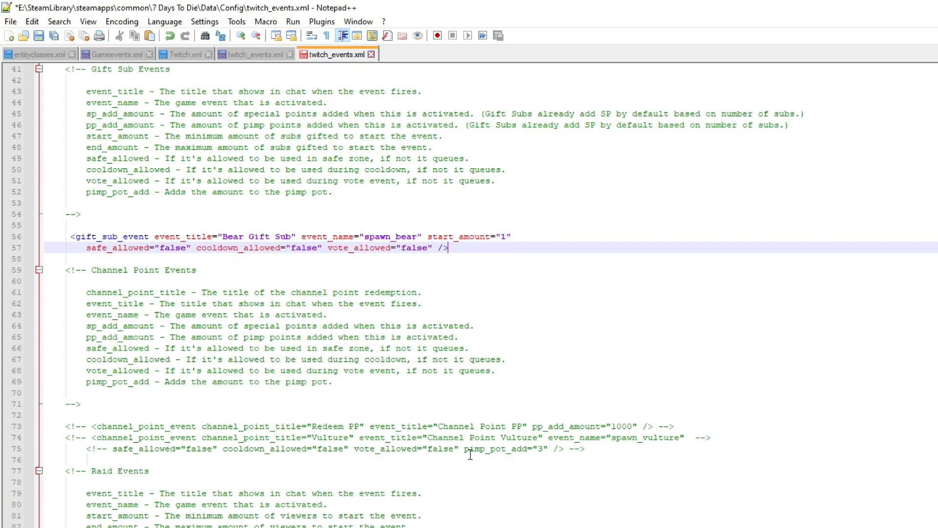
click(93, 428)
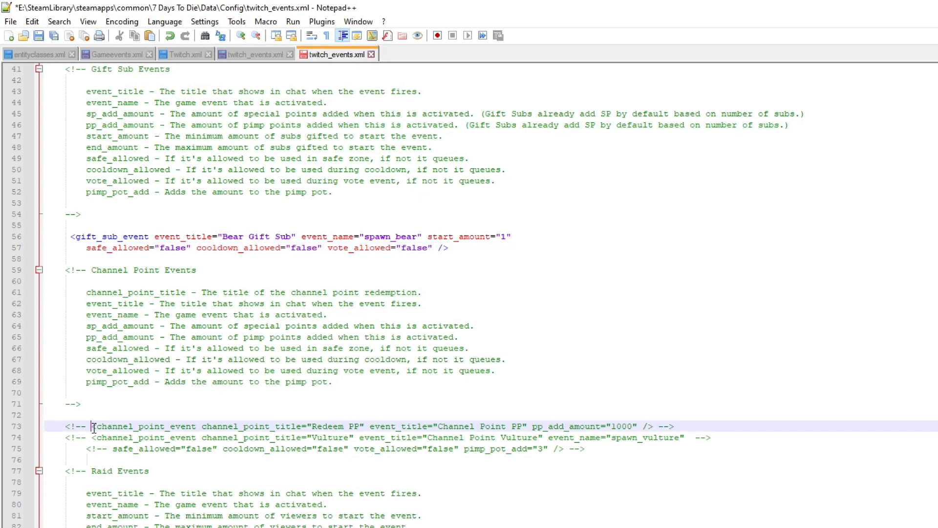
key(BackSpace)
key(BackSpace)
key(BackSpace)
key(BackSpace)
key(BackSpace)
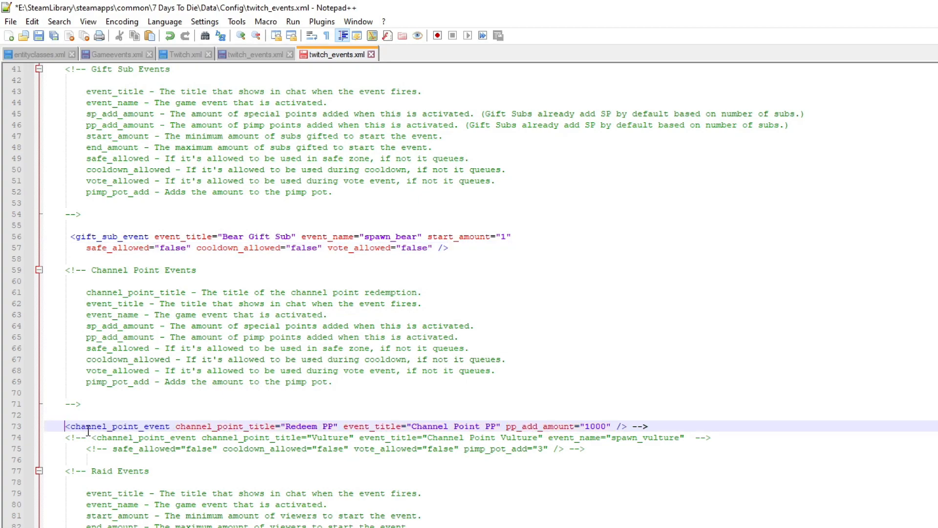
click(651, 421)
key(BackSpace)
key(BackSpace)
key(BackSpace)
key(BackSpace)
click(637, 438)
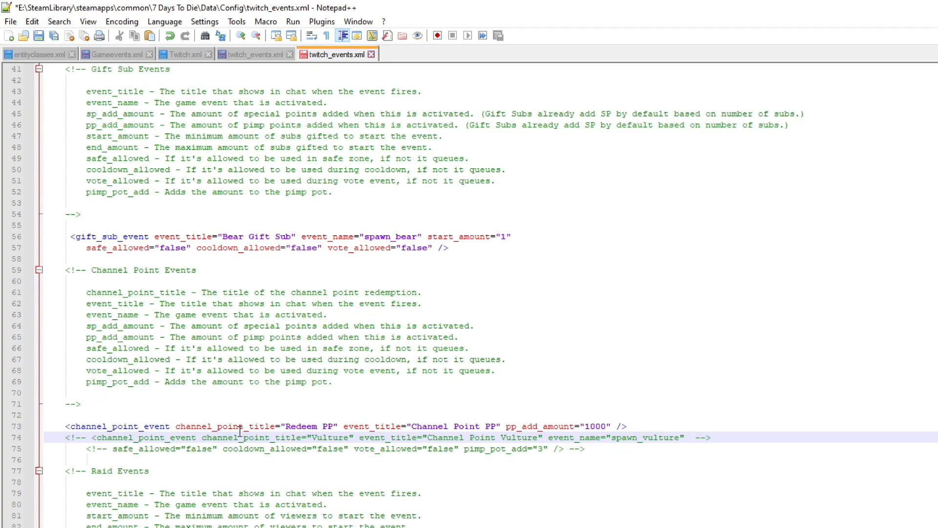
Examine the channel_point_title, event_title and pp_add_amount values of the Redeem PP event
click(333, 427)
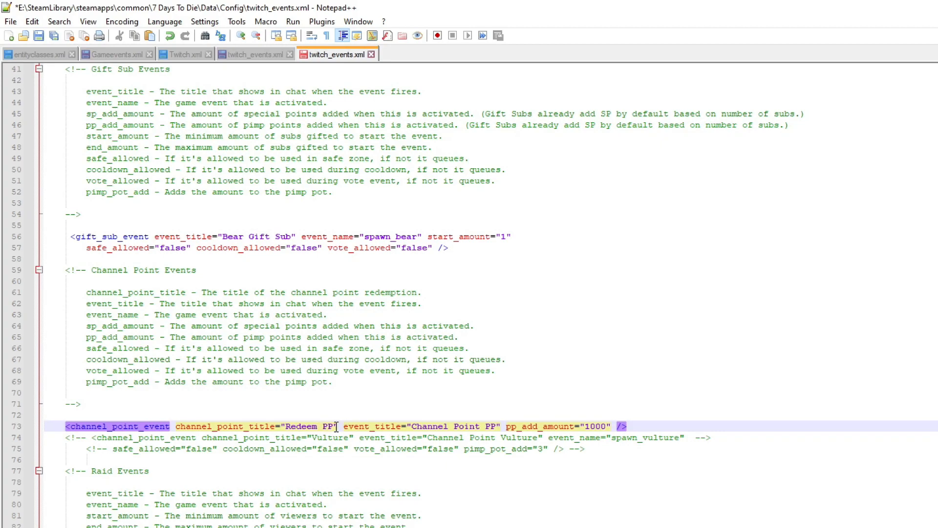
drag(329, 425, 293, 423)
click(331, 425)
drag(496, 423, 412, 423)
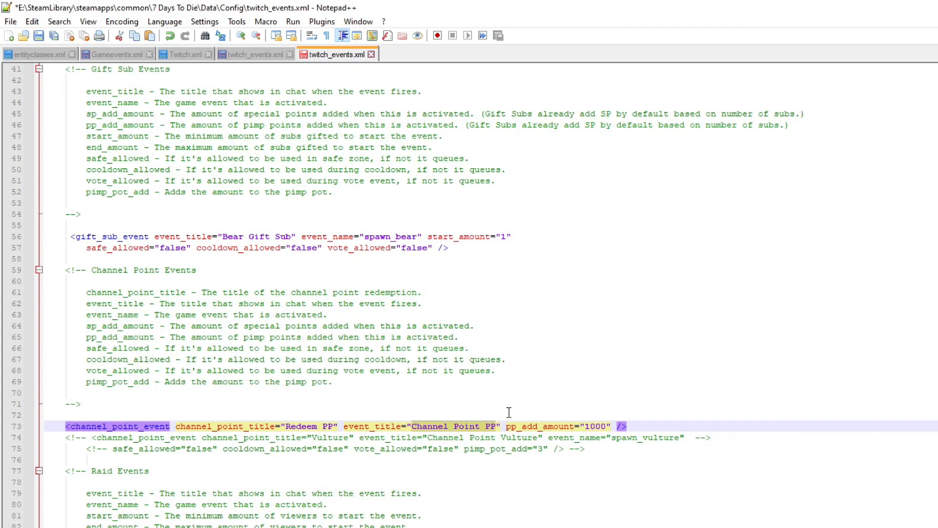
click(499, 426)
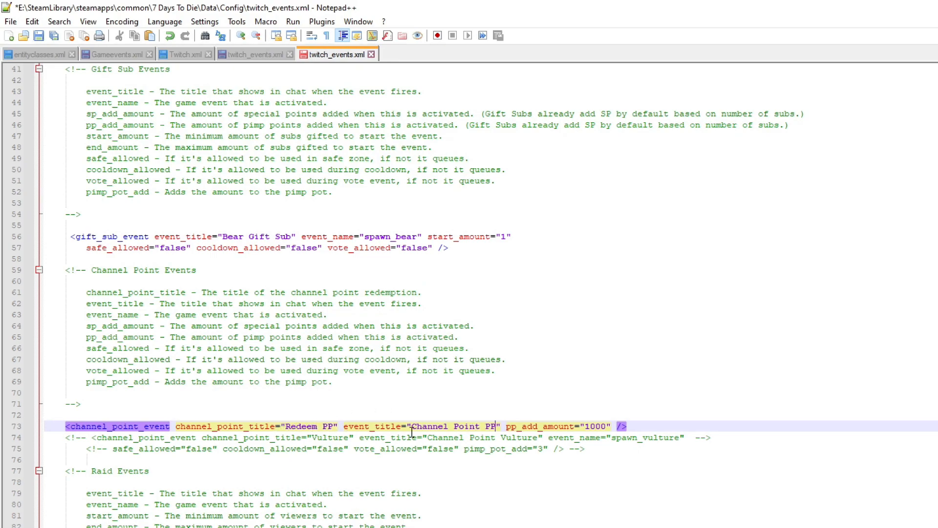
double_click(606, 426)
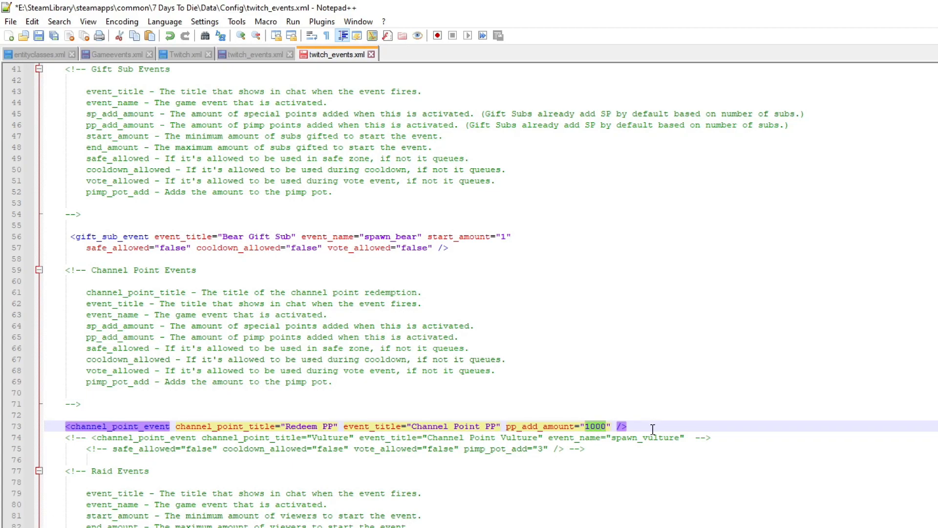
Try sp_add_amount in place of pp_add_amount on the Redeem PP event, and restore the original attribute name
click(510, 426)
key(BackSpace)
text(s)
key(BackSpace)
text(p)
click(668, 437)
click(632, 426)
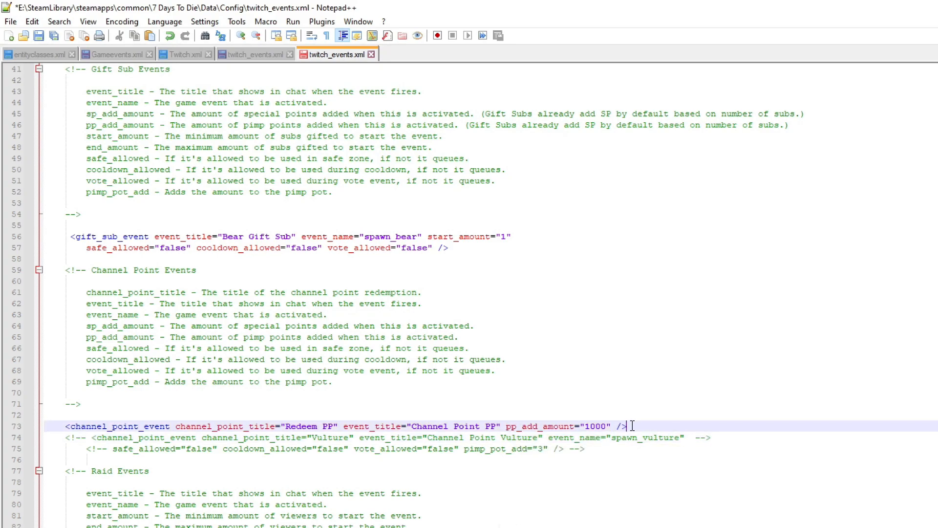
Copy the channel point title "Redeem PP" and paste it as the reward name in Twitch's Create a Custom Reward form
double_click(588, 425)
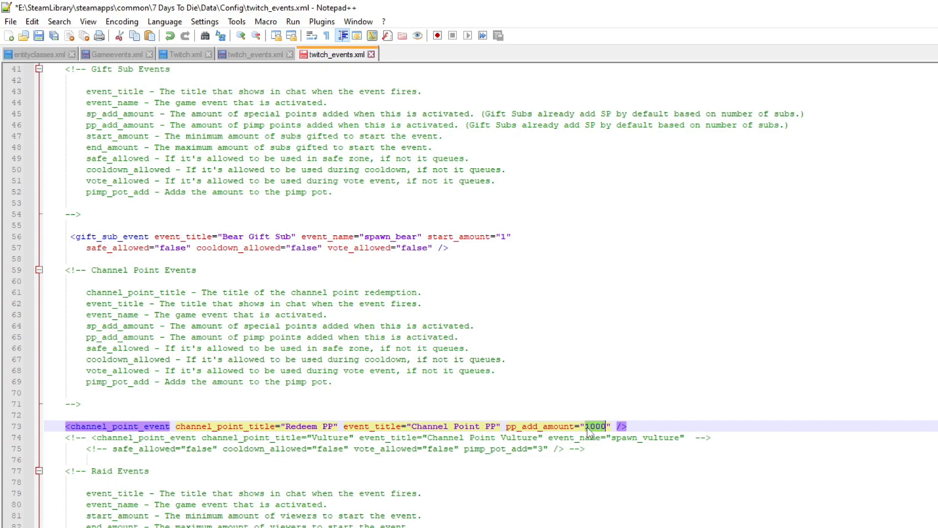
drag(334, 425, 287, 426)
key(ctrl+c)
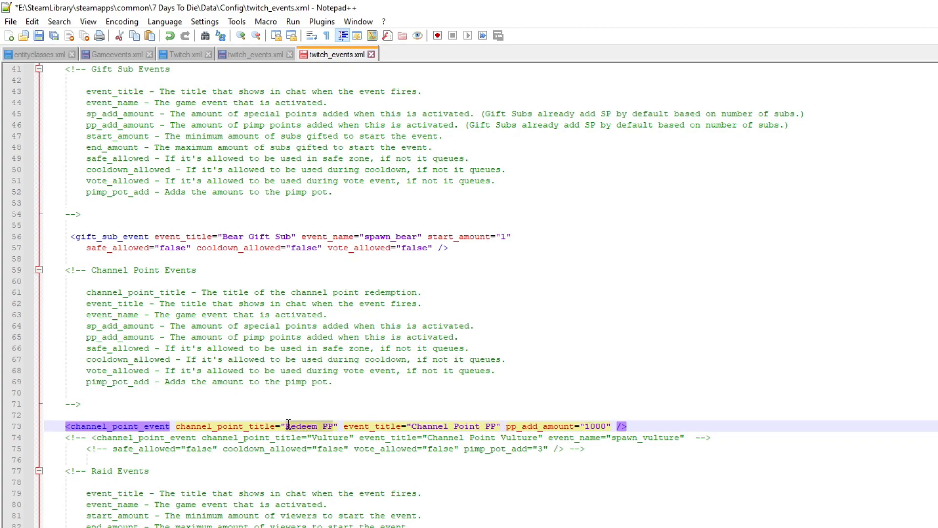
right_click(290, 425)
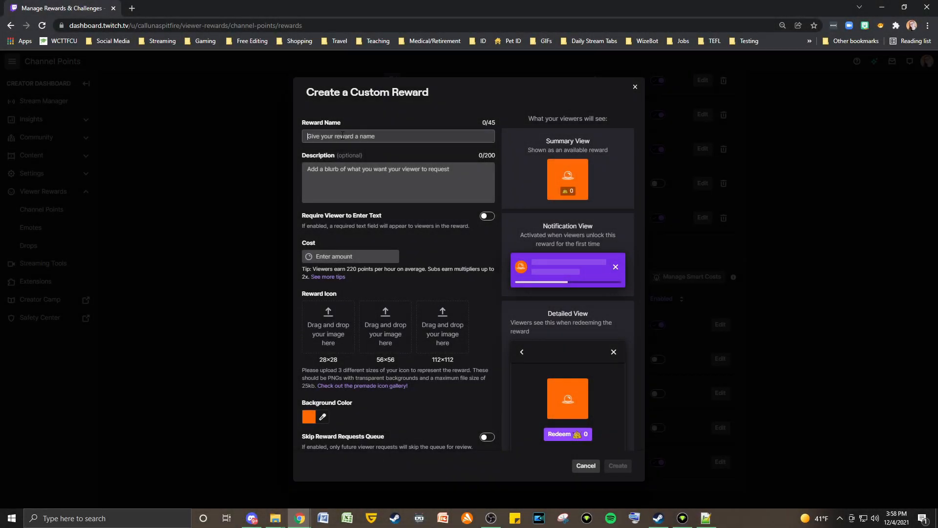
right_click(343, 137)
click(371, 210)
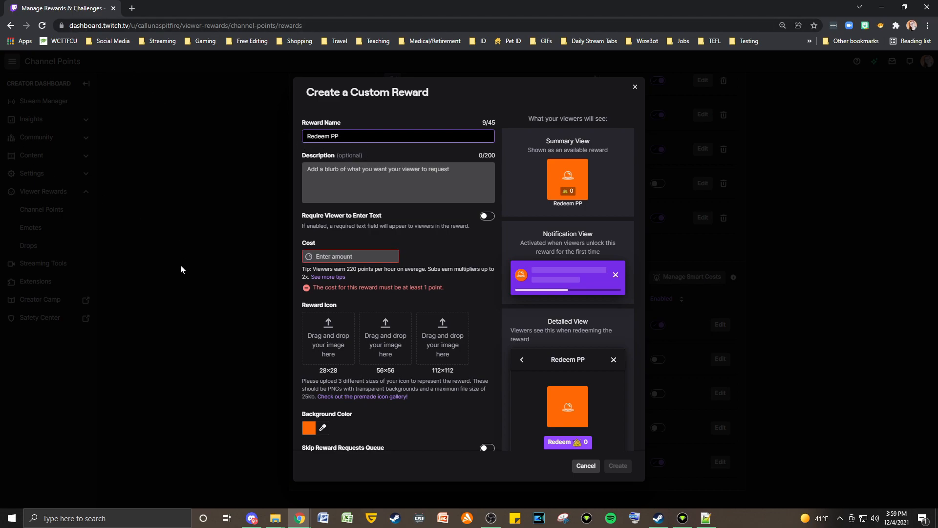
Review the description, cost and reward name fields of the custom reward form
click(307, 202)
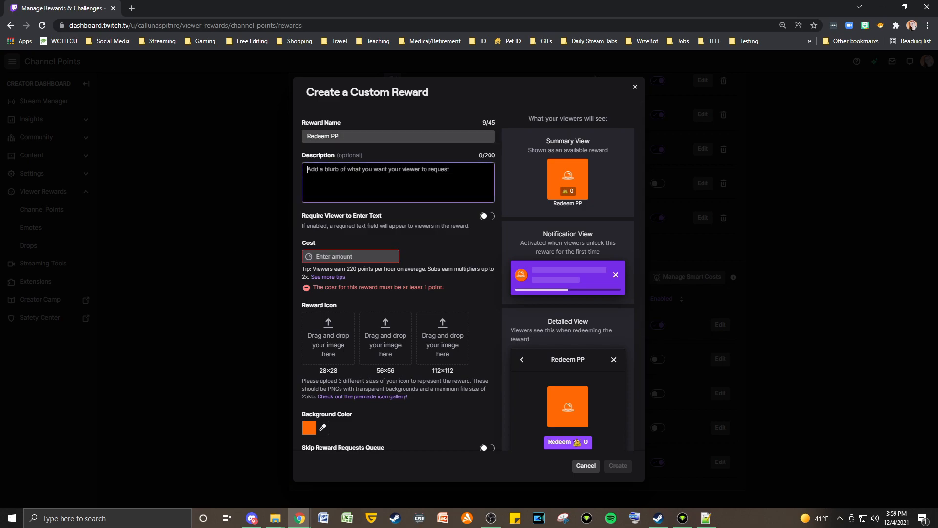
click(337, 255)
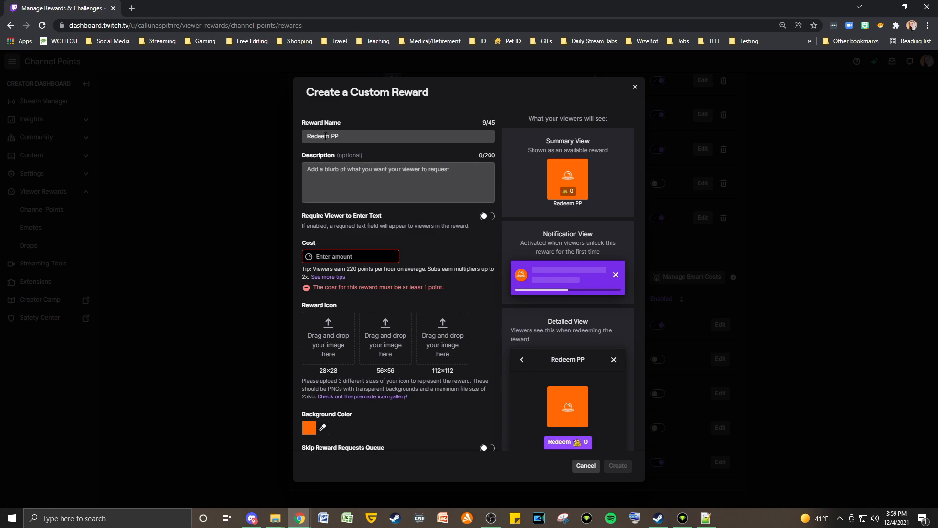
drag(342, 136, 299, 136)
right_click(320, 136)
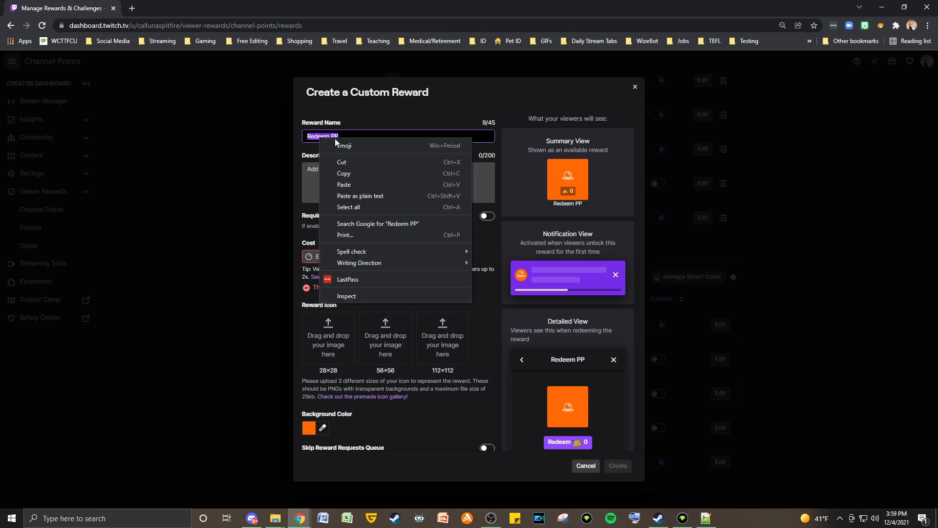
click(313, 136)
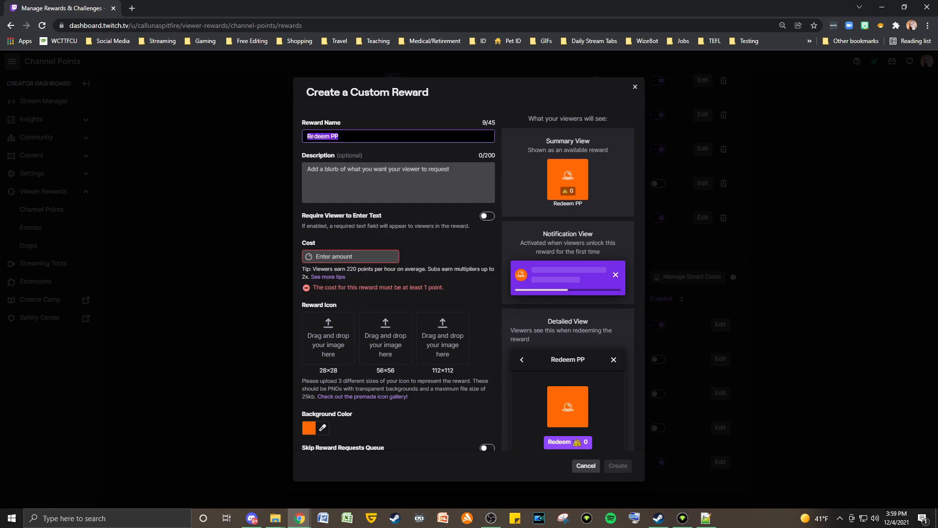
Switch back to twitch_events.xml in Notepad++ and remove the comment markers around the first line of the Vulture channel_point_event
click(115, 10)
click(516, 81)
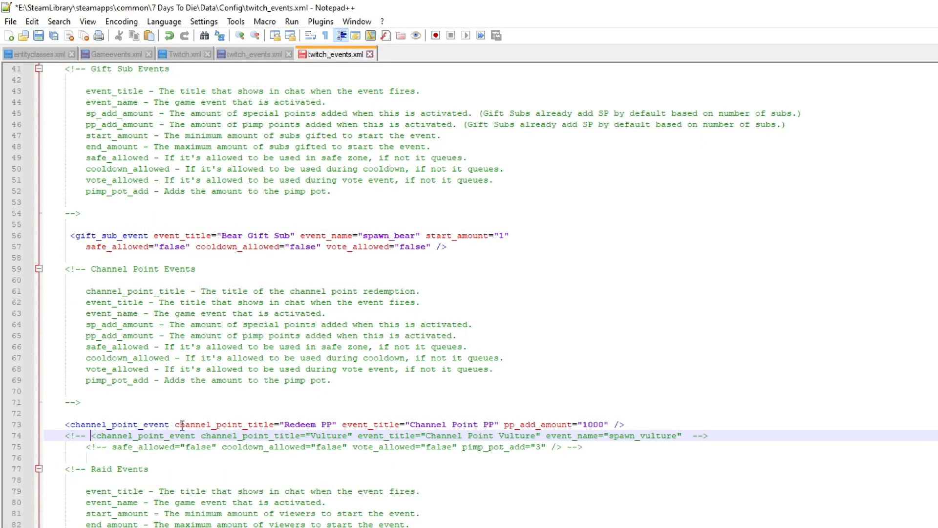
key(BackSpace)
key(BackSpace)
key(BackSpace)
key(BackSpace)
key(BackSpace)
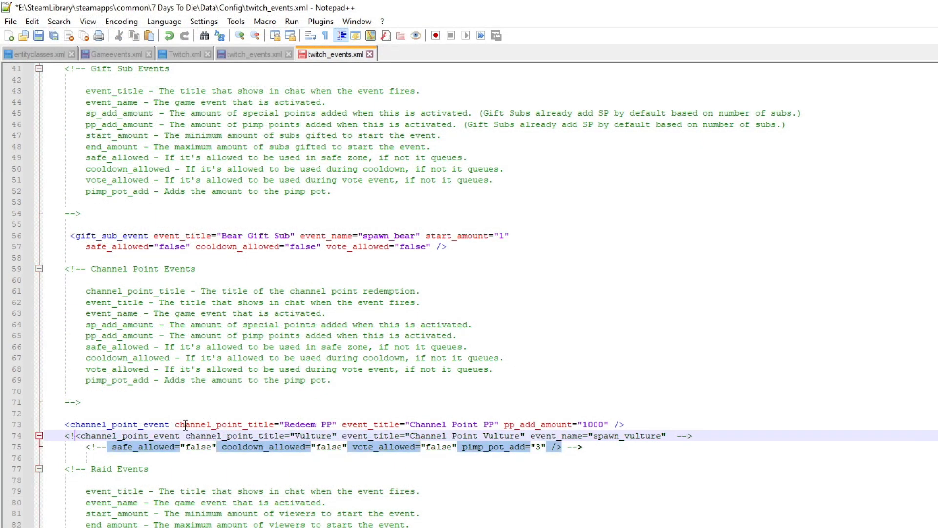
click(682, 435)
key(BackSpace)
key(BackSpace)
key(BackSpace)
key(BackSpace)
key(BackSpace)
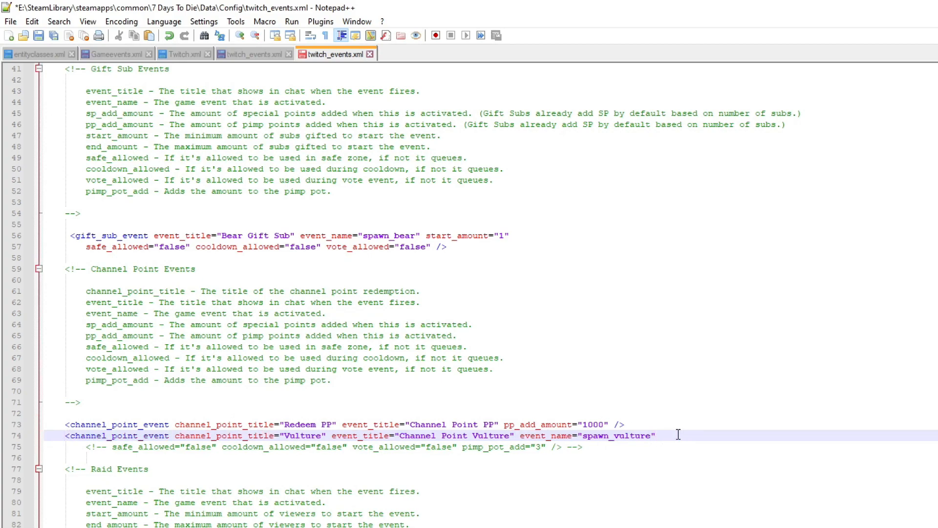
Remove the comment markers around the second line of the Vulture channel point event, keeping its closing "/>"
click(108, 445)
key(BackSpace)
key(BackSpace)
key(BackSpace)
key(BackSpace)
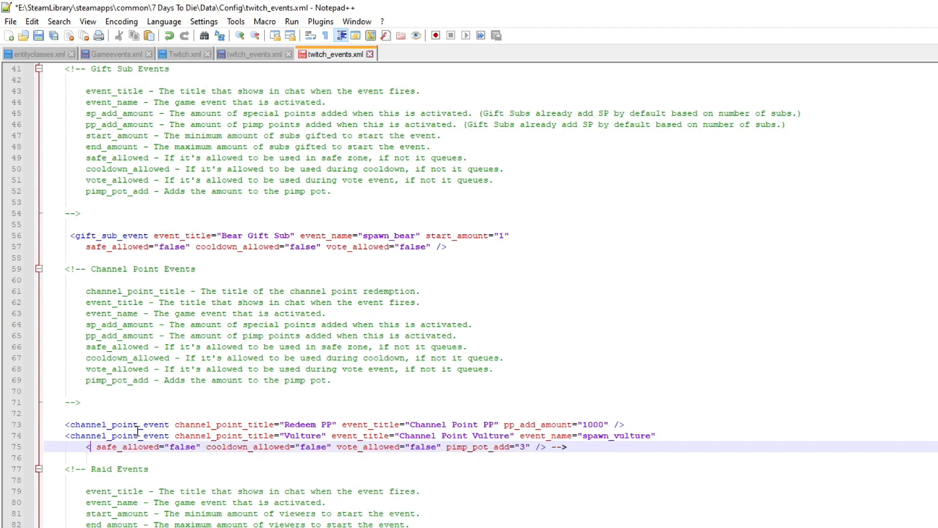
click(578, 450)
key(BackSpace)
key(BackSpace)
key(BackSpace)
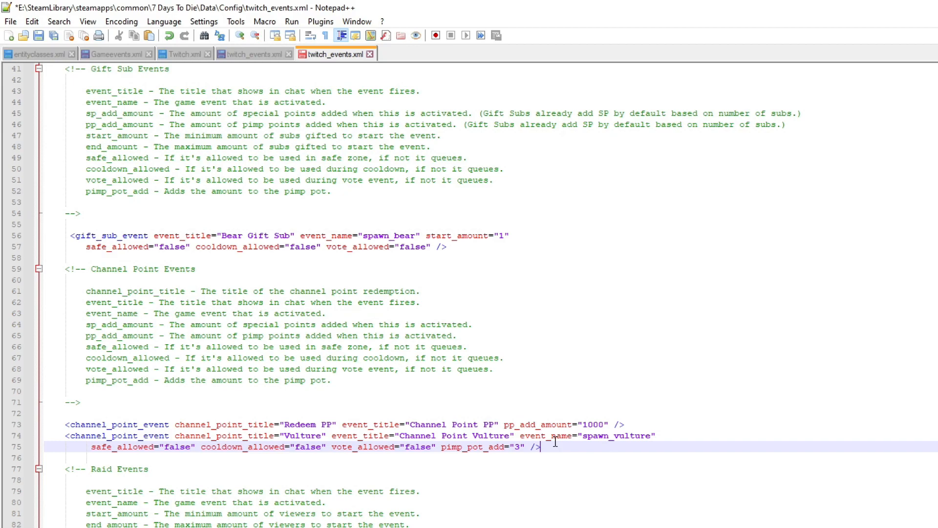
Remove the comment markers around the first line of the Cop Raid raid_event in twitch_events.xml
scroll(308, 436, down, 4)
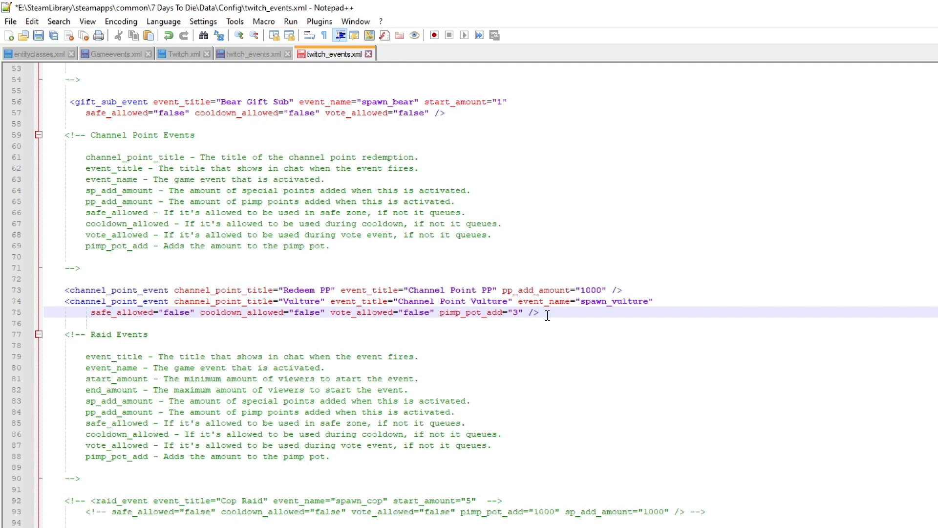
scroll(254, 350, down, 1)
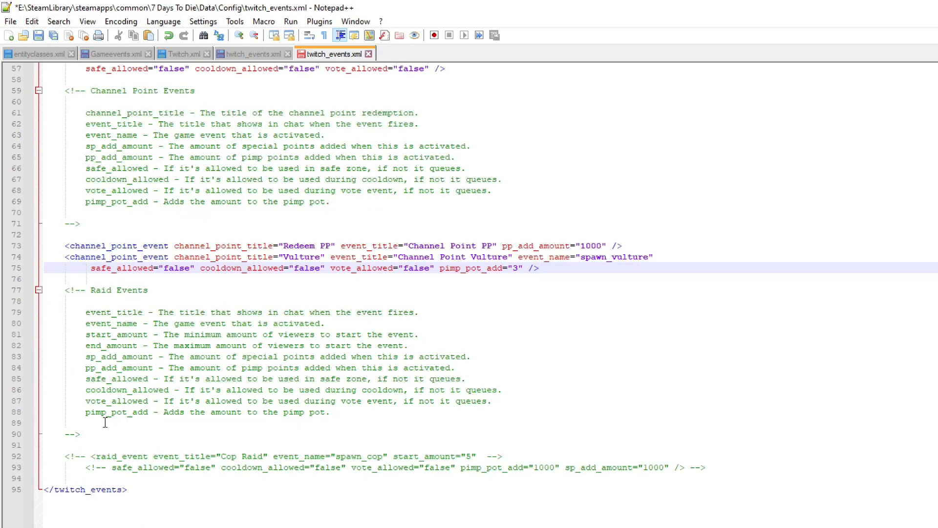
click(90, 457)
key(BackSpace)
key(BackSpace)
key(BackSpace)
key(BackSpace)
key(BackSpace)
click(508, 460)
key(BackSpace)
key(BackSpace)
key(BackSpace)
key(BackSpace)
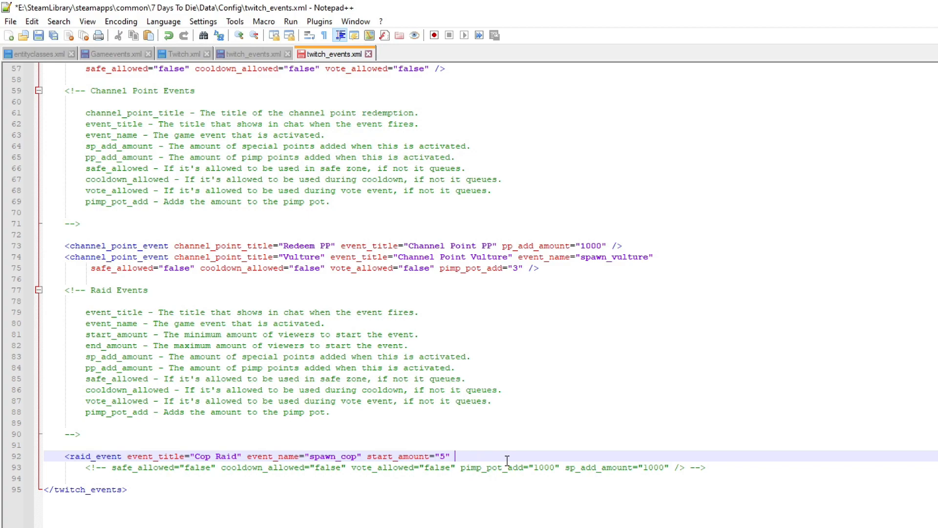
click(112, 468)
key(BackSpace)
key(BackSpace)
key(BackSpace)
key(BackSpace)
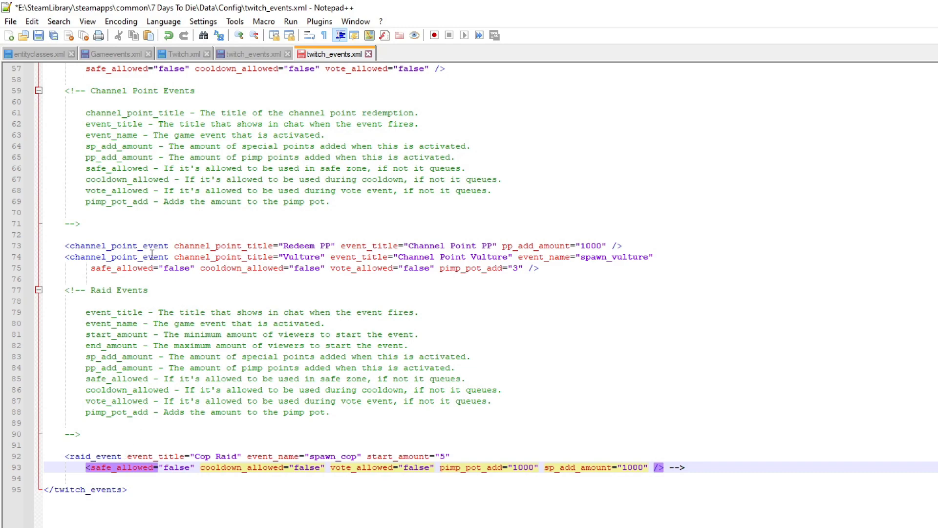
key(ctrl+z)
Remove the comment markers around the second line of the Cop Raid raid_event, keeping its closing "/>"
key(shift+Left)
key(shift+Left)
key(shift+Left)
key(shift+Left)
key(shift+Left)
key(shift+Left)
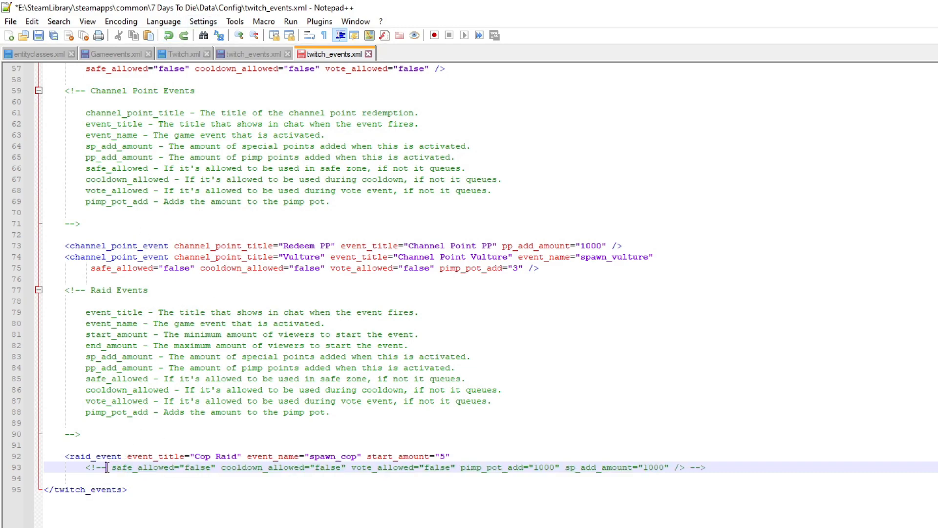
click(676, 474)
click(672, 469)
key(BackSpace)
key(BackSpace)
key(BackSpace)
key(BackSpace)
click(683, 492)
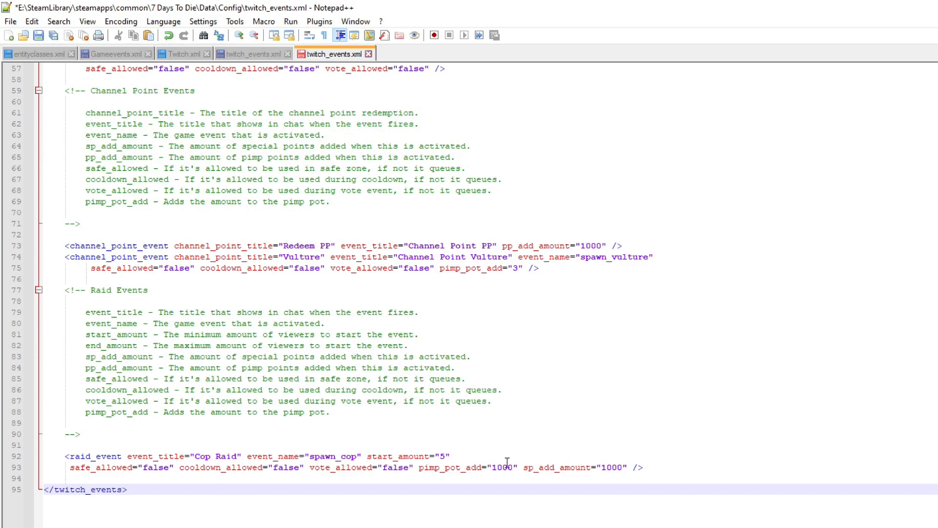
click(667, 465)
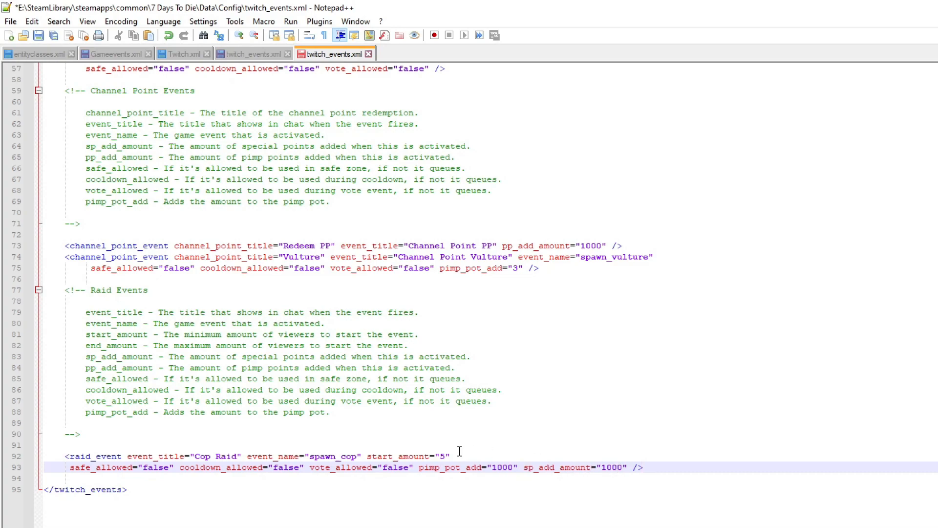
Set the start_amount of the Cop Raid event to "3"
click(445, 457)
key(BackSpace)
text(2)
key(BackSpace)
text(3)
key(BackSpace)
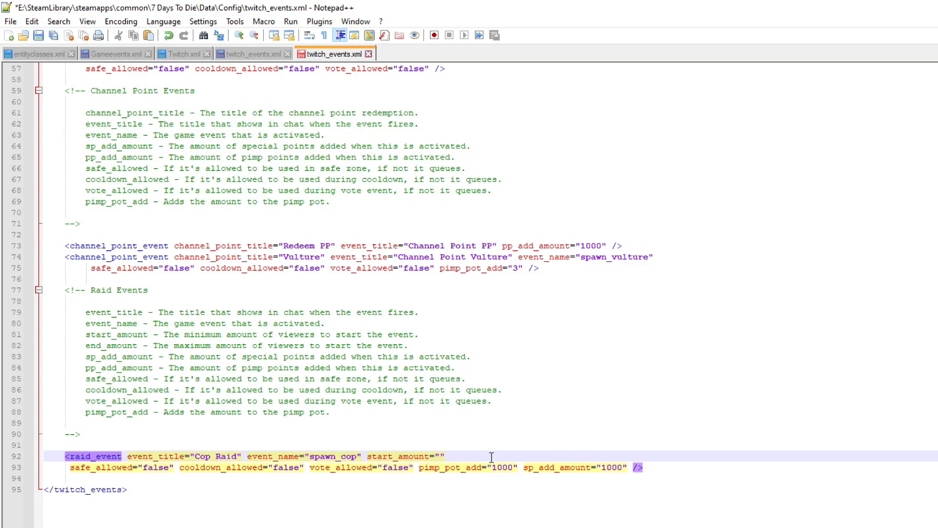
text(3)
Review the pimp_pot_add and sp_add_amount attributes of the Cop Raid event and the pimp_pot_add attribute of the Vulture channel point event
click(489, 467)
drag(494, 465, 628, 467)
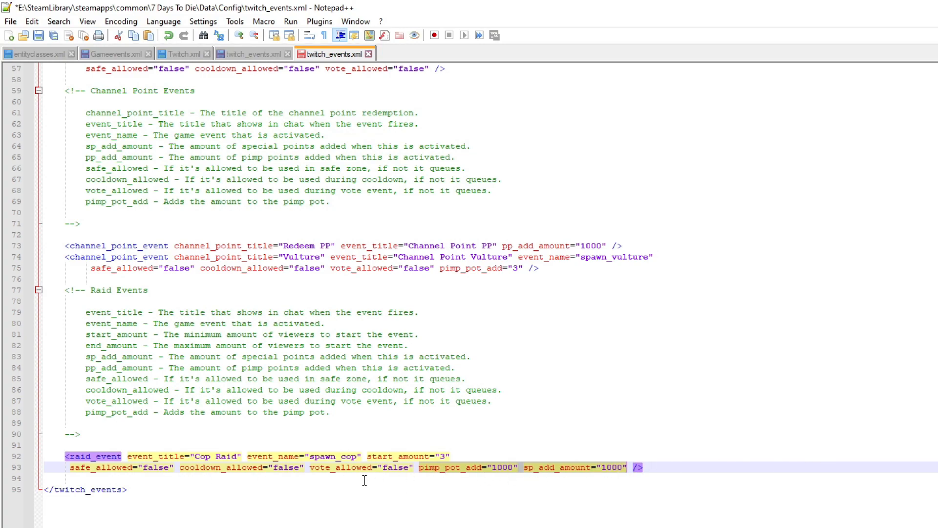
click(464, 480)
double_click(503, 467)
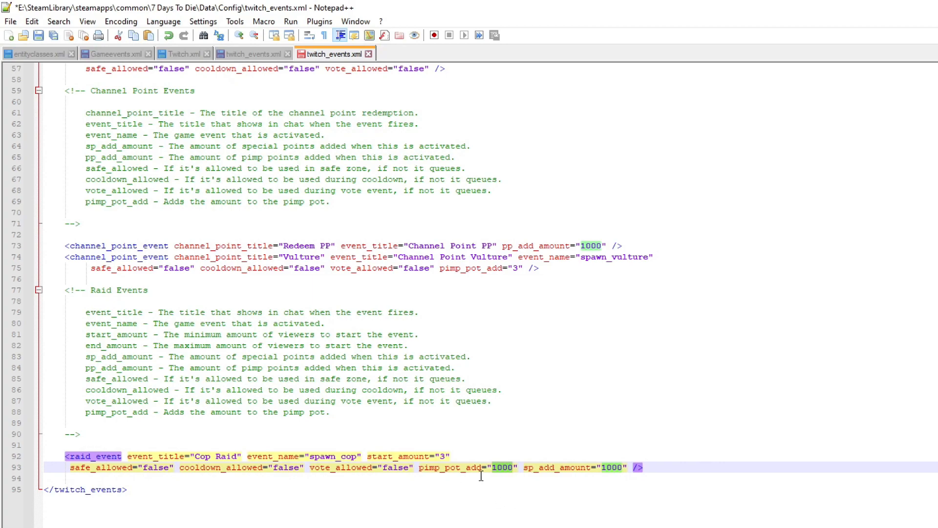
click(458, 269)
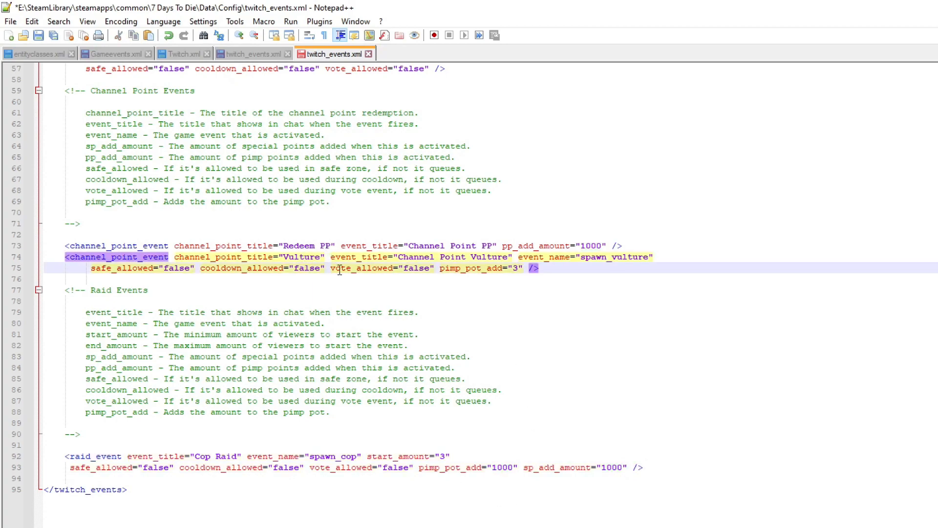
scroll(336, 266, up, 3)
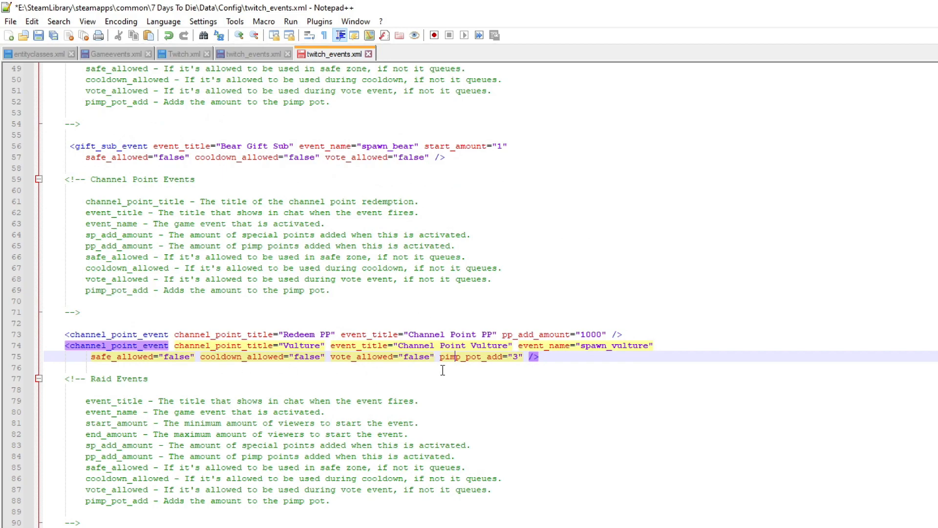
drag(523, 356, 439, 357)
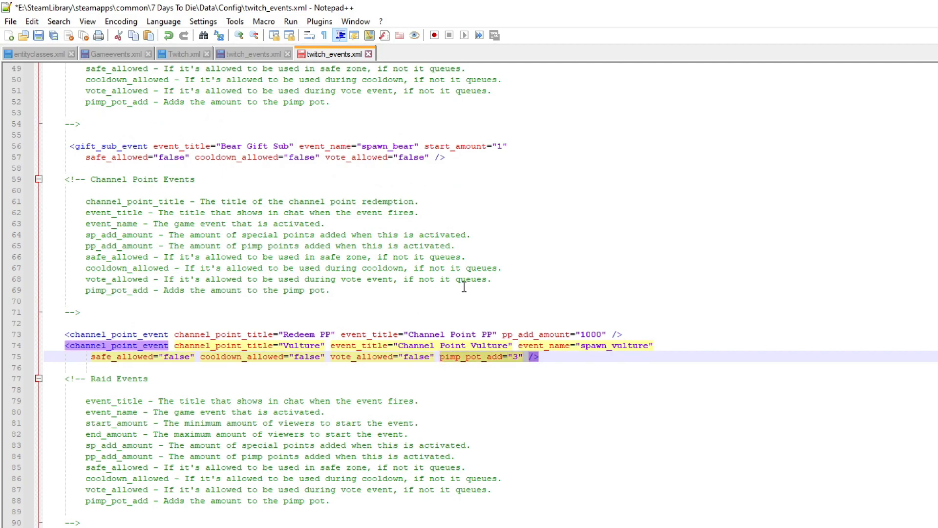
click(517, 356)
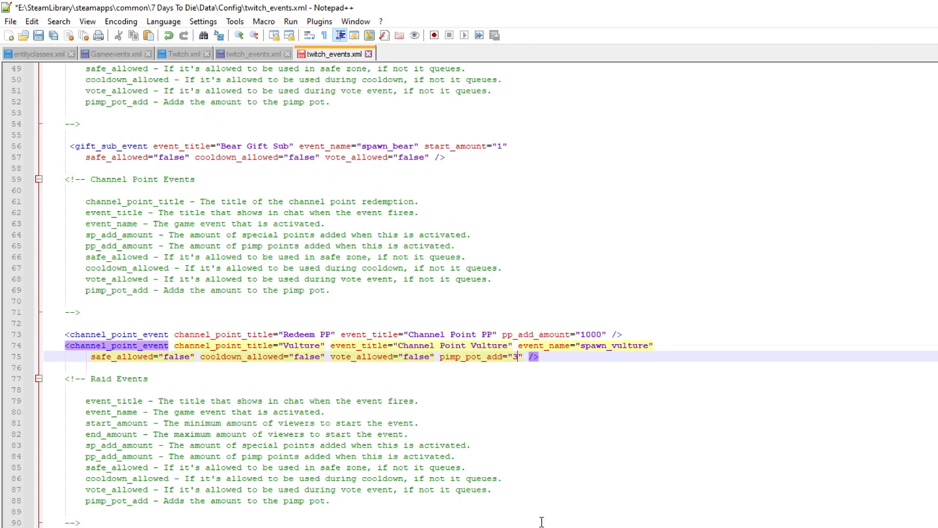
scroll(541, 522, down, 3)
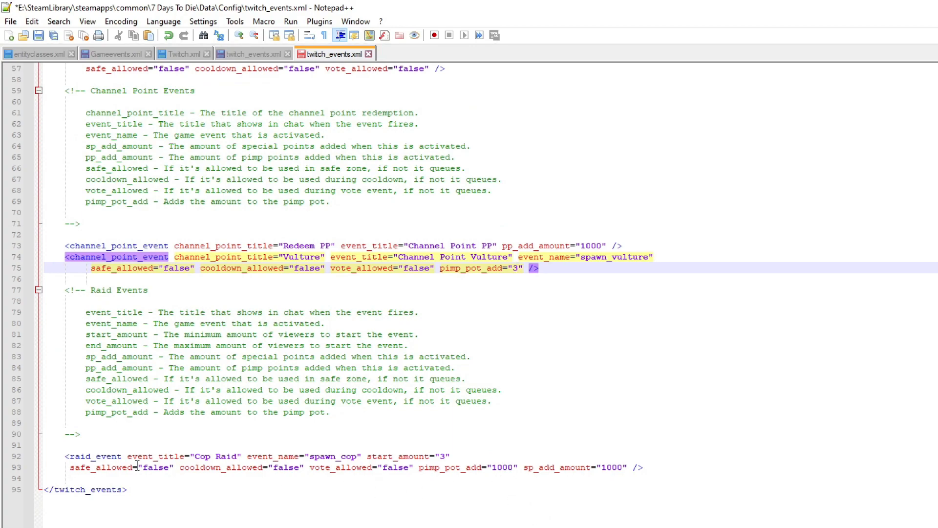
Look over the whole edited twitch_events.xml and check its XML syntax with the XML Tools plugin, closing the result message
click(667, 469)
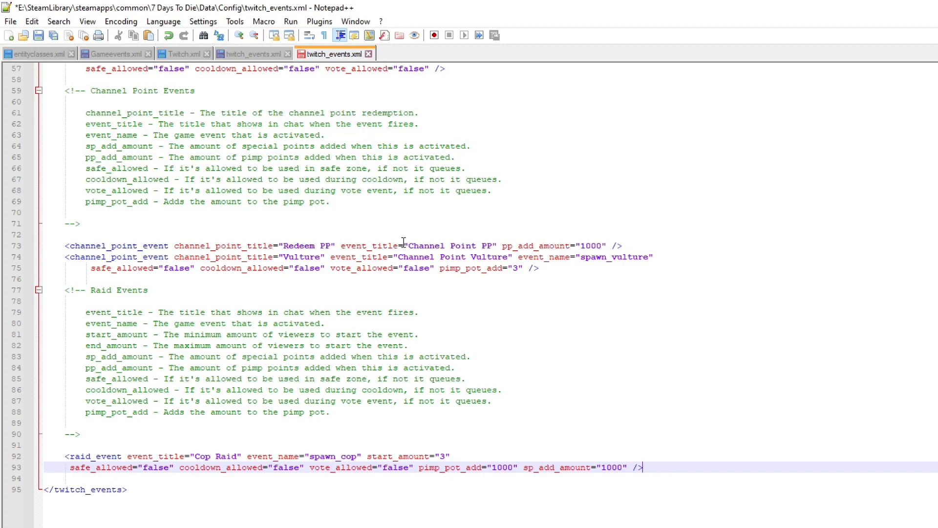
scroll(381, 245, up, 4)
scroll(187, 166, up, 4)
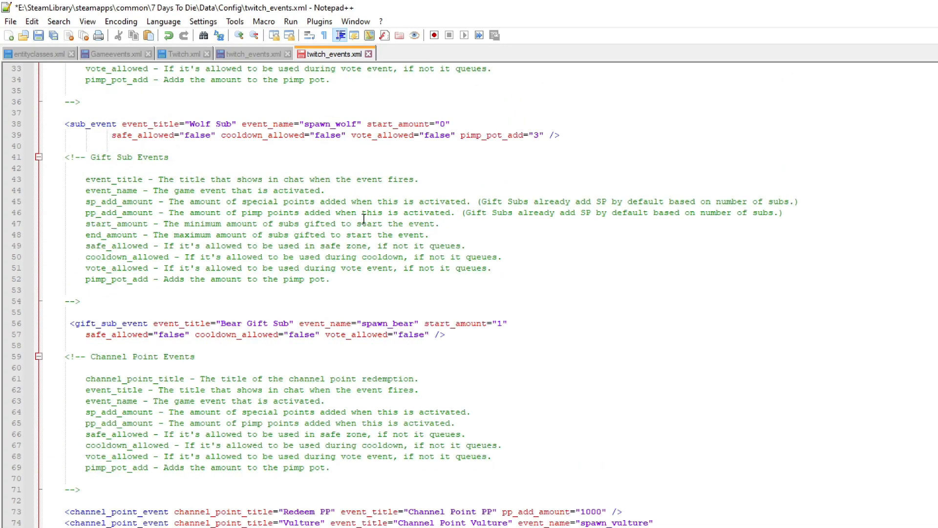
scroll(385, 225, up, 7)
scroll(385, 226, down, 20)
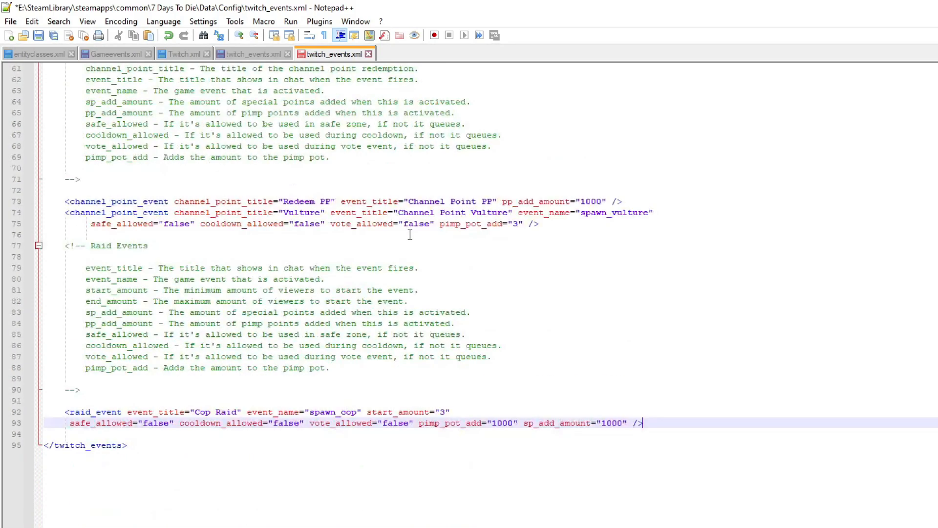
key(ctrl+End)
click(320, 22)
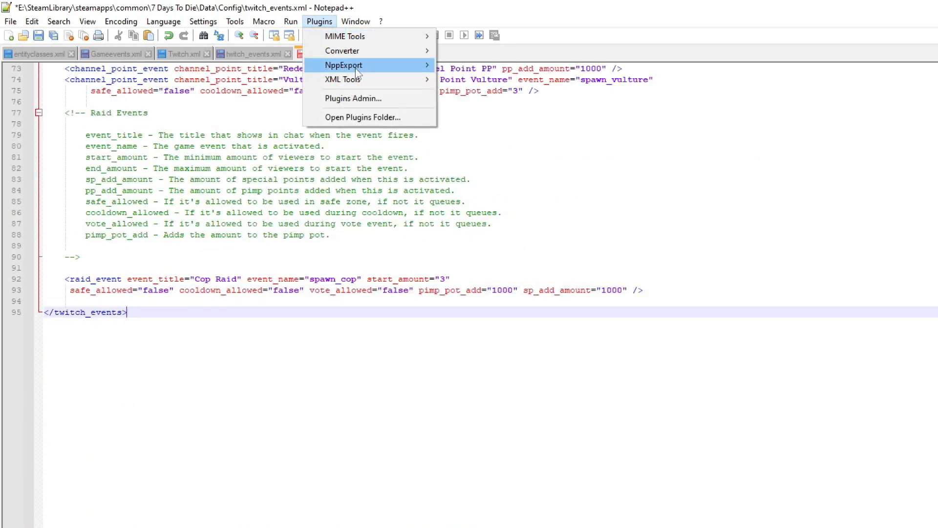
mouse_move(342, 79)
click(533, 94)
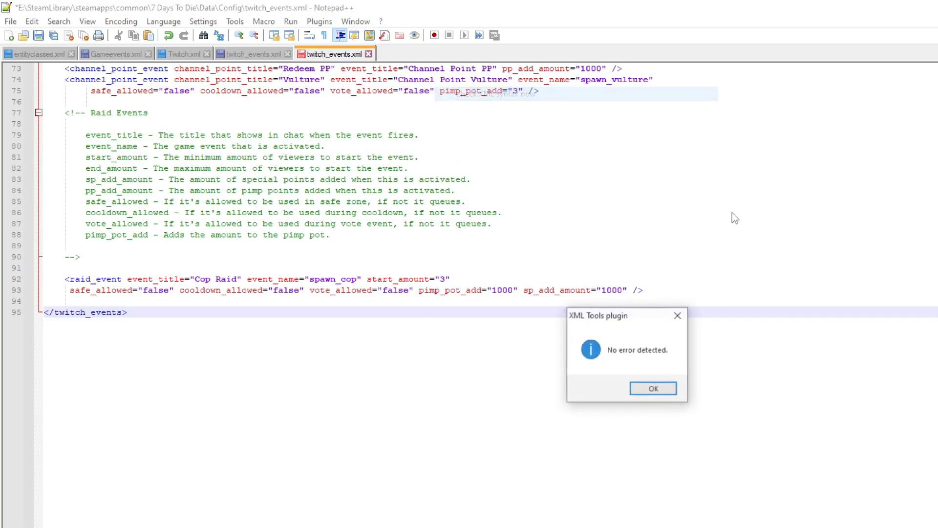
click(654, 390)
click(658, 290)
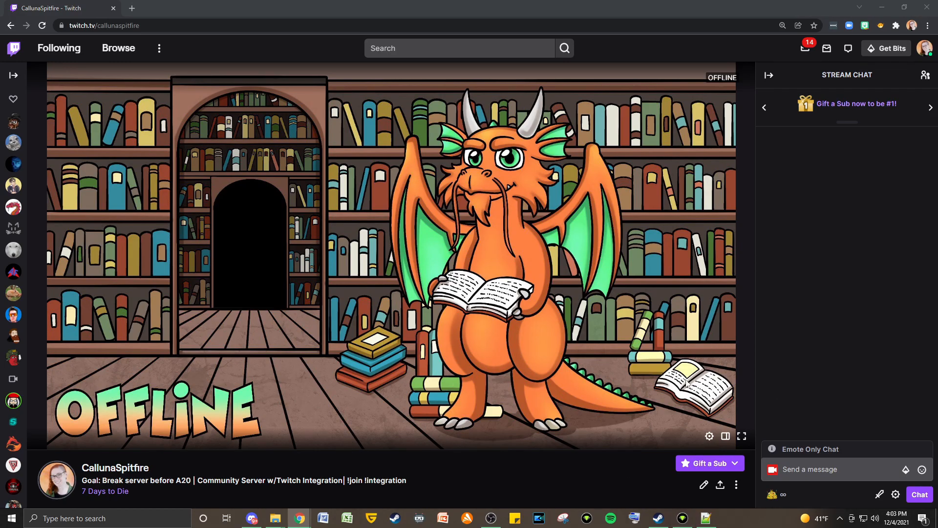
scroll(685, 380, down, 5)
scroll(653, 360, down, 15)
scroll(650, 348, up, 13)
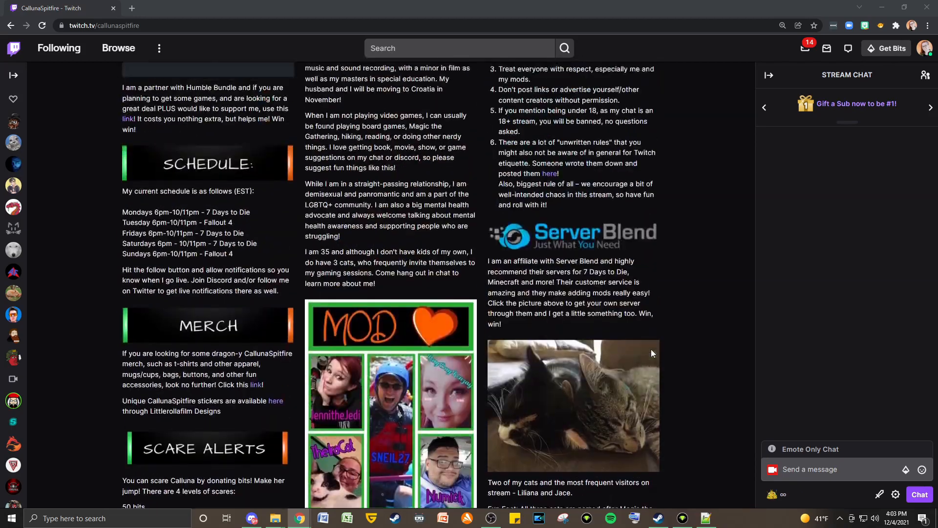
scroll(650, 349, up, 7)
scroll(350, 306, down, 9)
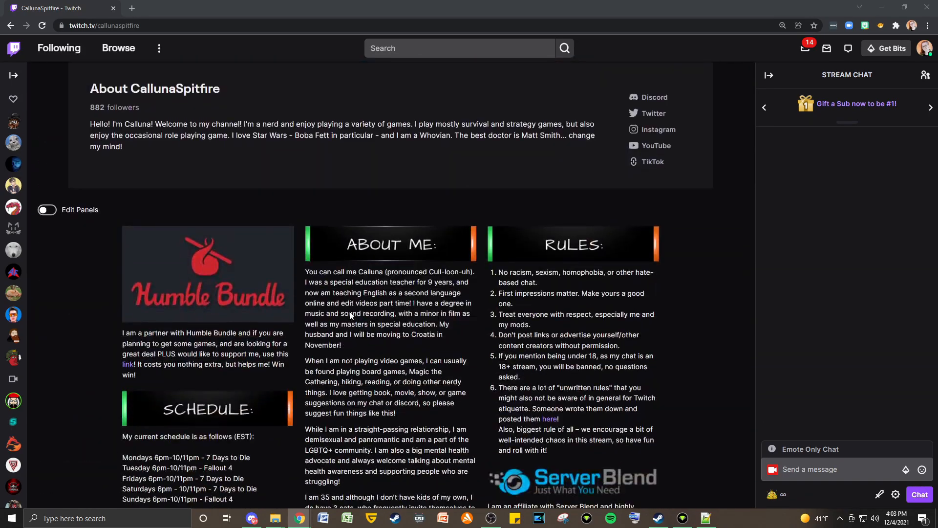
scroll(297, 302, up, 5)
scroll(599, 341, up, 4)
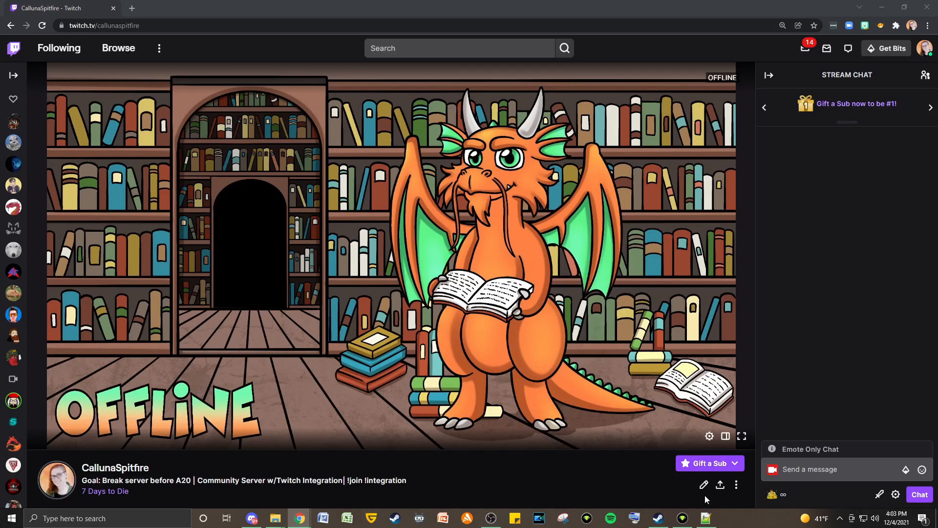
Write the command "#redeem_bits" followed by the channel's username and the amount 200 as a message in the Twitch stream chat
click(809, 469)
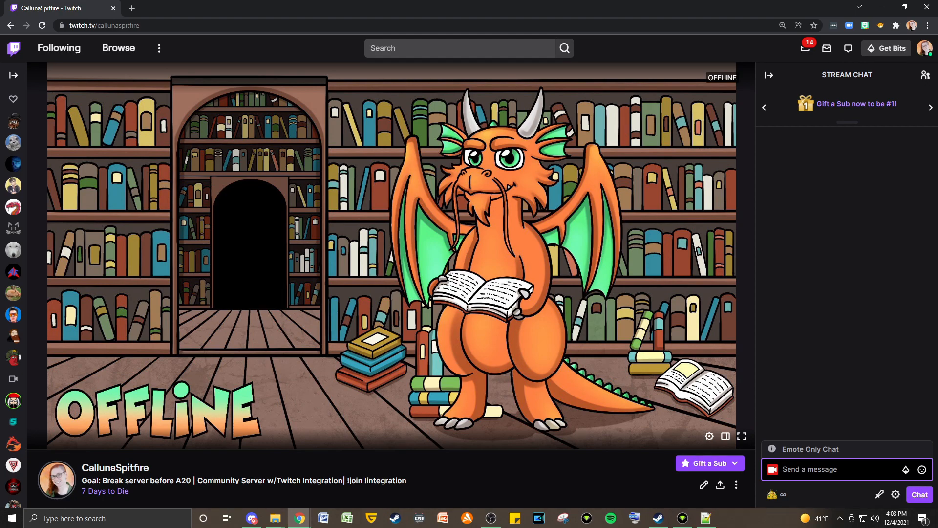
text(#)
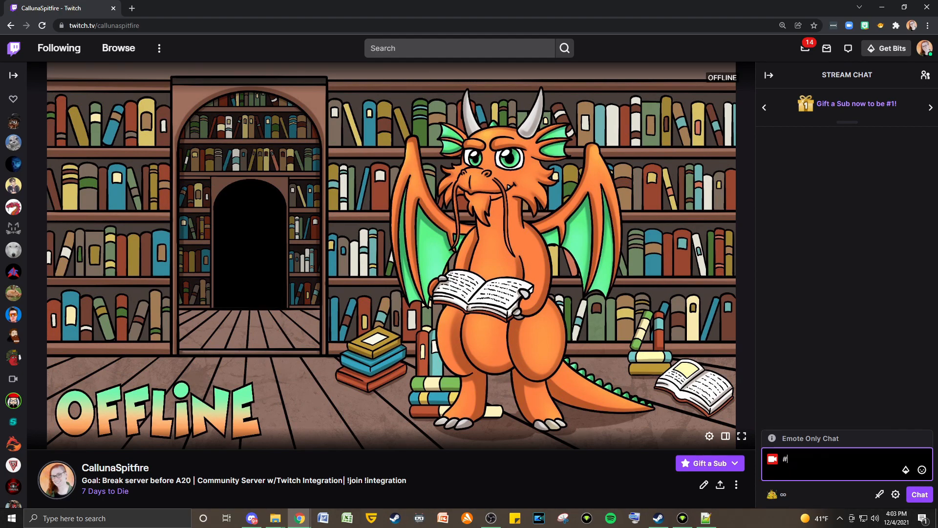
text(redeem_bits)
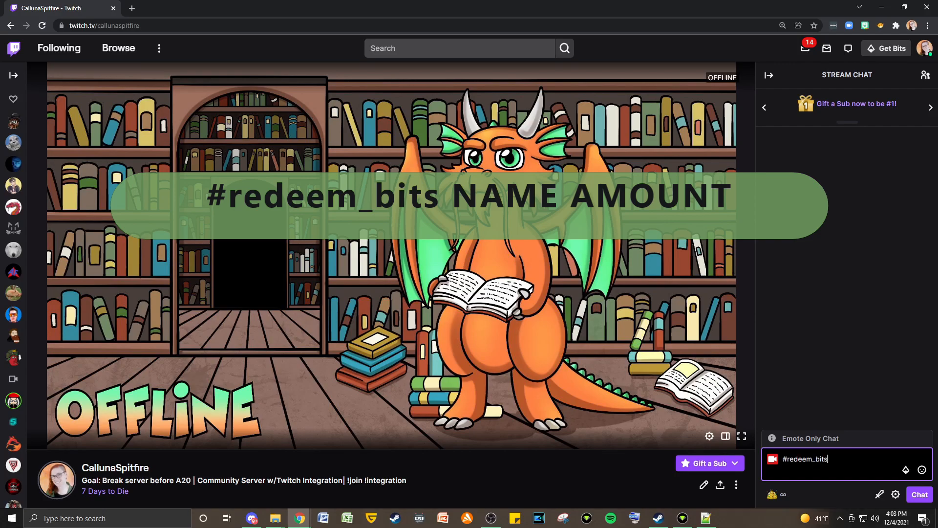
text( callunaspitfire 200)
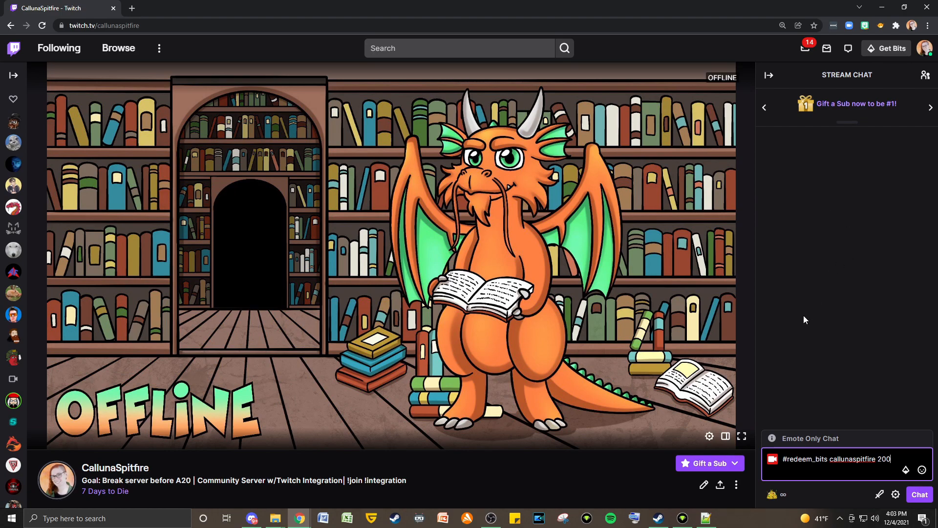
Switch to Steam and launch 7 Days to Die [testing_trunk] from the library
click(662, 521)
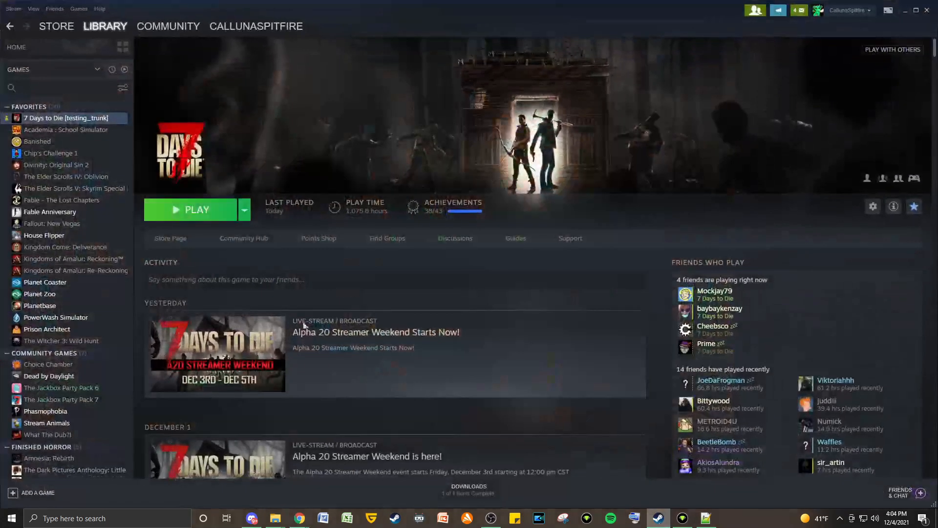
click(190, 209)
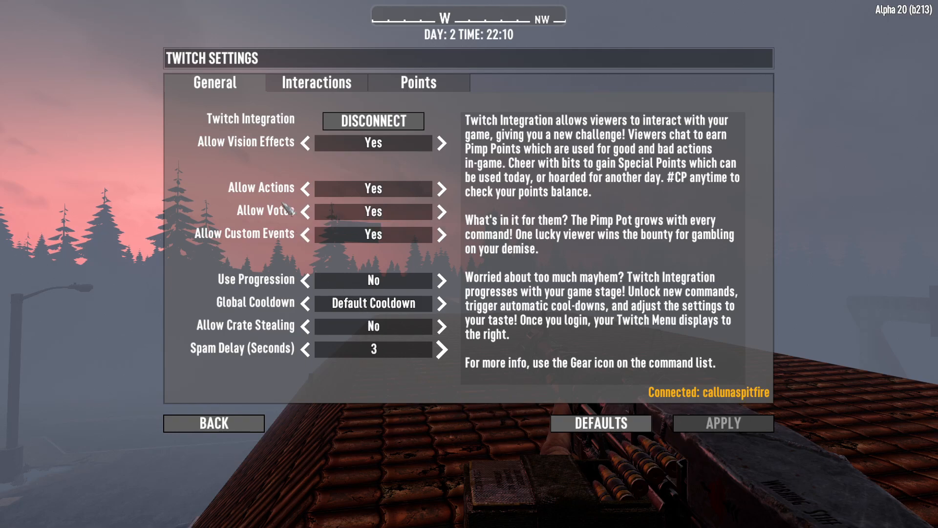
Toggle Allow Custom Events between No and Yes in the game's Twitch Settings, leave it on Yes, and apply the settings
mouse_move(221, 242)
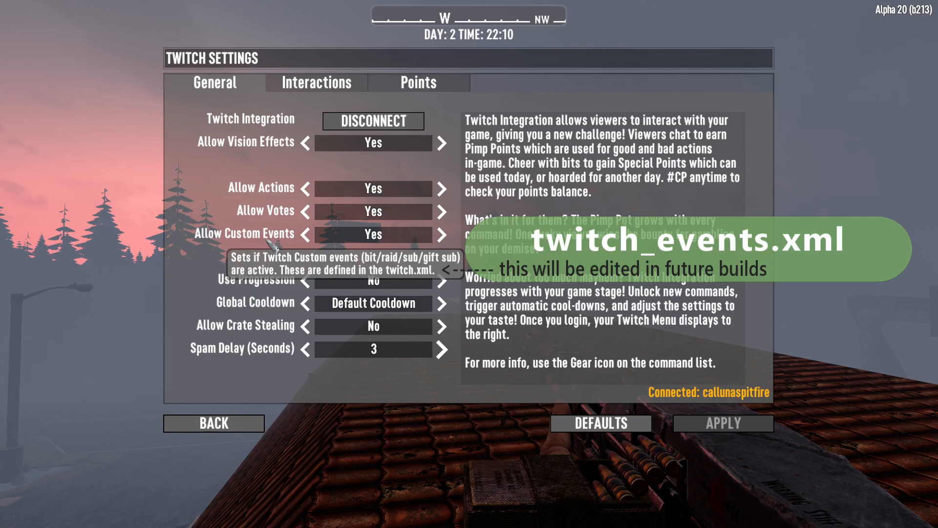
click(308, 235)
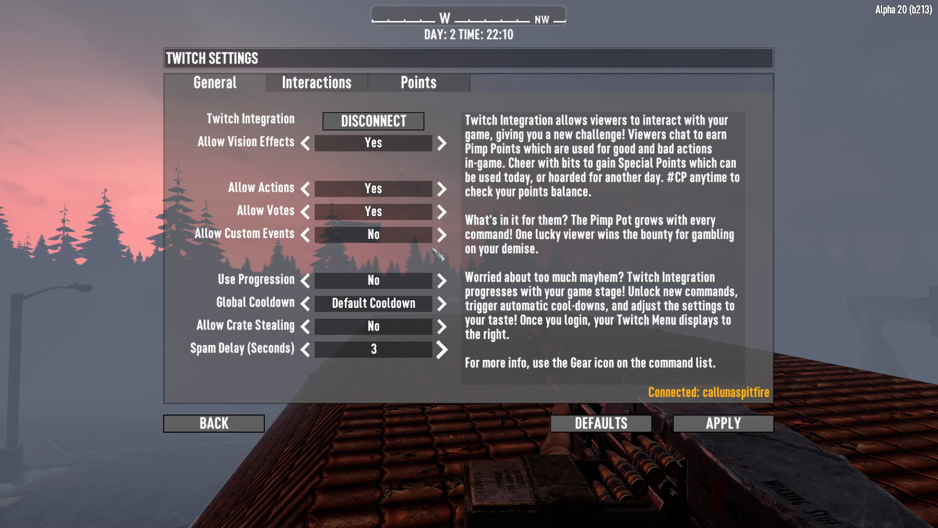
click(443, 236)
click(305, 235)
click(442, 235)
click(742, 427)
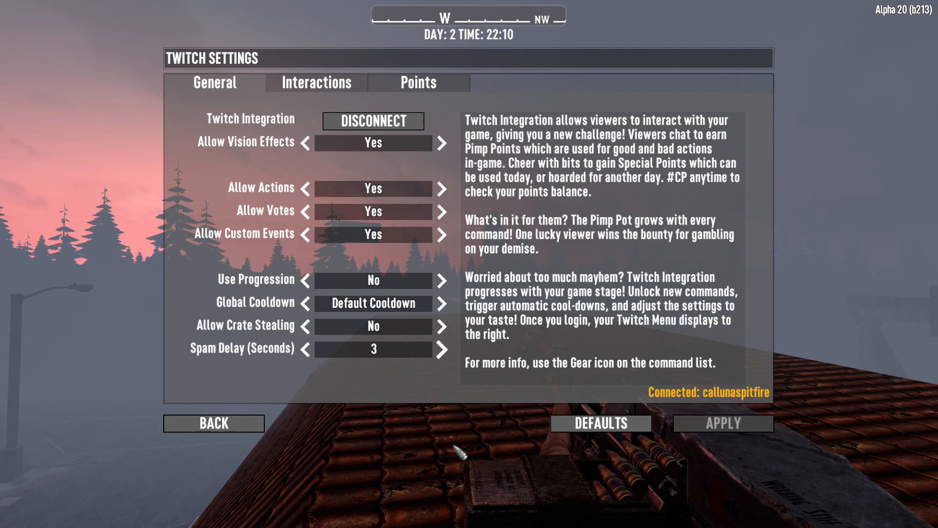
Leave the Twitch Settings, return to the game, and switch back to the Twitch channel page in Chrome
click(246, 431)
click(391, 413)
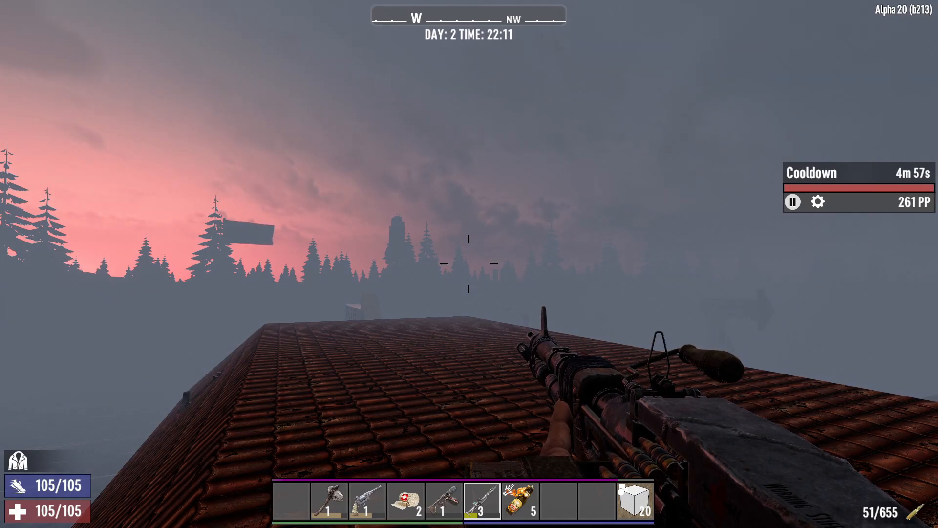
key(Tab)
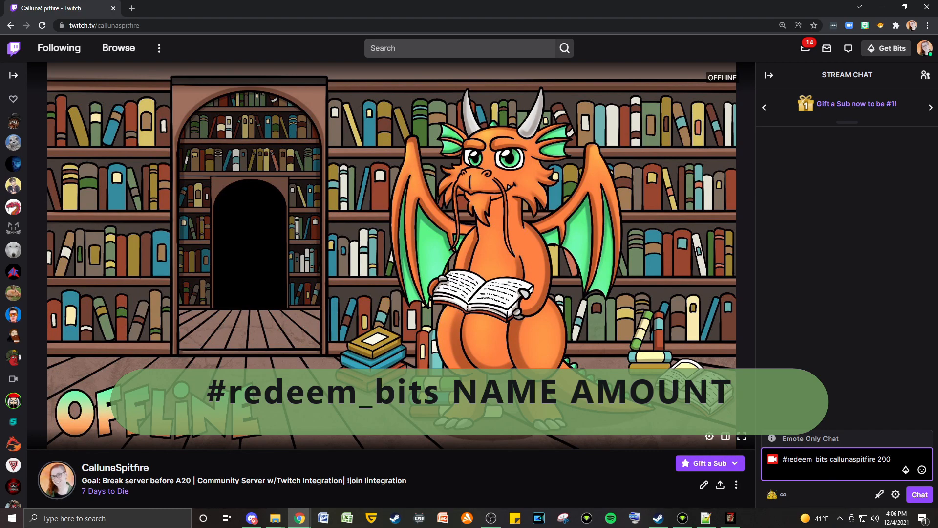
Send the prepared bit redemption, and send a second "#redeem_bits" command with the channel's username and the amount 1000
key(Return)
mouse_move(737, 522)
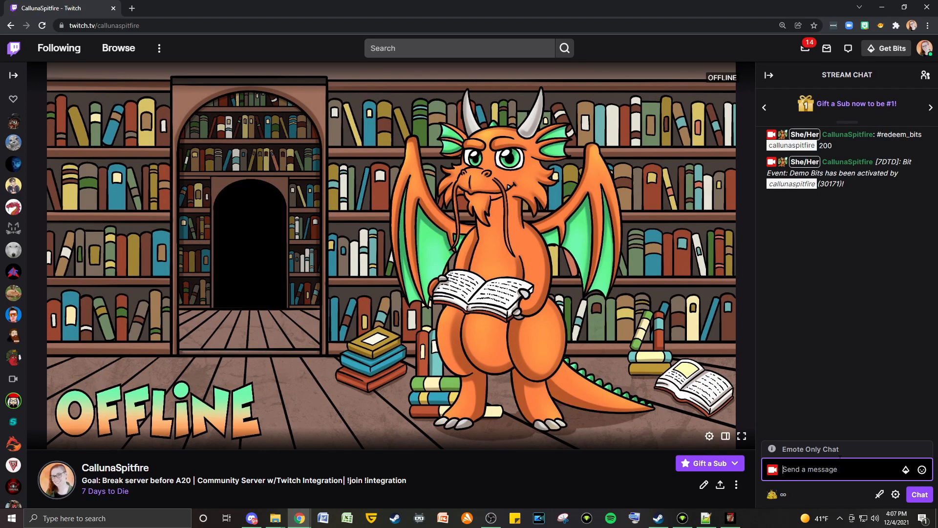
text(#)
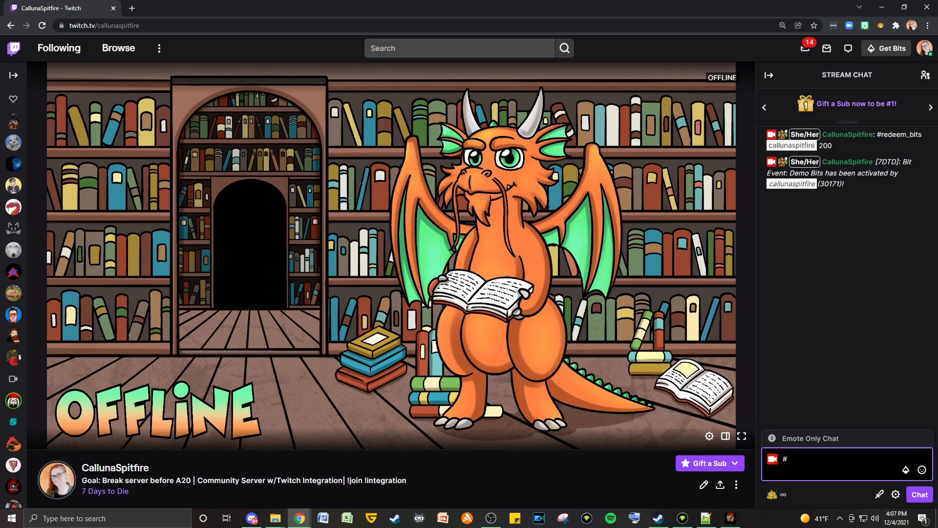
text(redeem_bits callunaspitfire 1000)
key(Return)
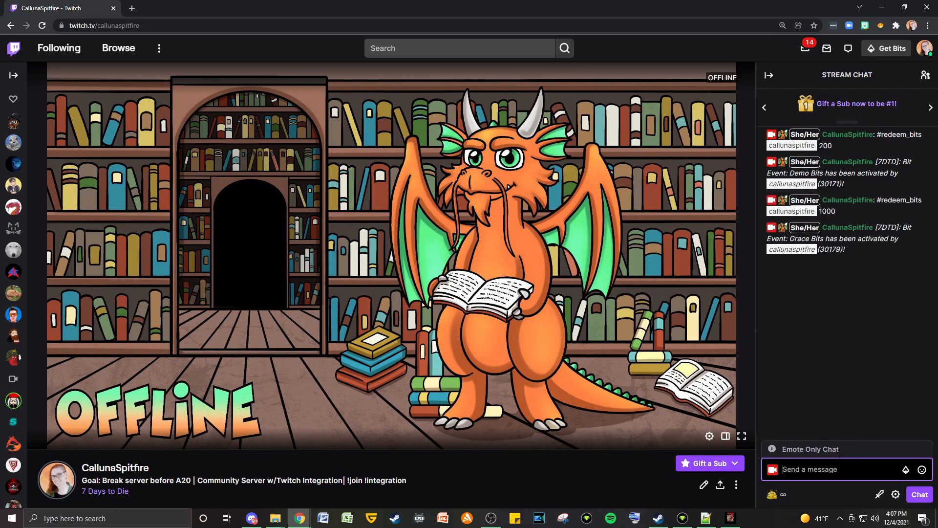
Send "#redeem_sub" with the channel's username and 1 month in the stream chat
text(#redeeem)
key(BackSpace)
key(BackSpace)
text(m_sub)
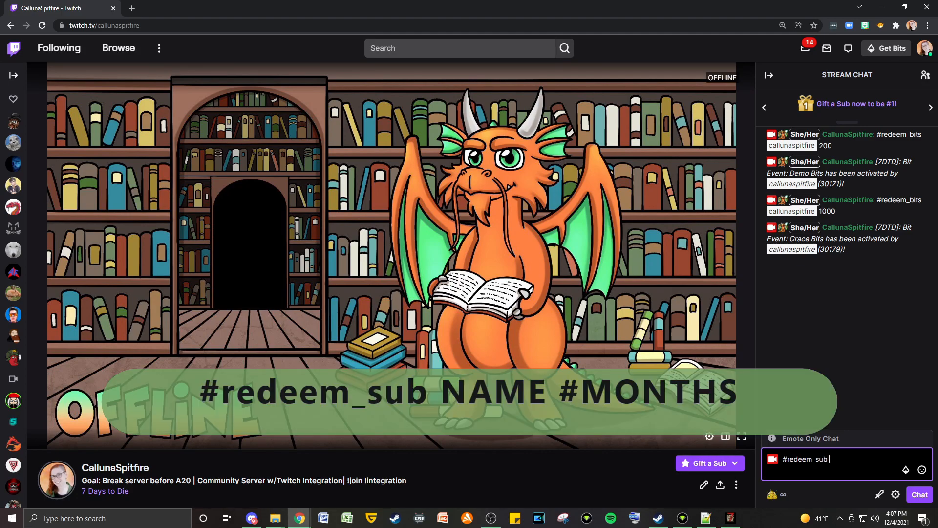
text( callunaaspi)
text(spitfire )
text(1)
key(Return)
Send "#redeem_giftsub" with the channel's username and 1 sub in the stream chat
text(#)
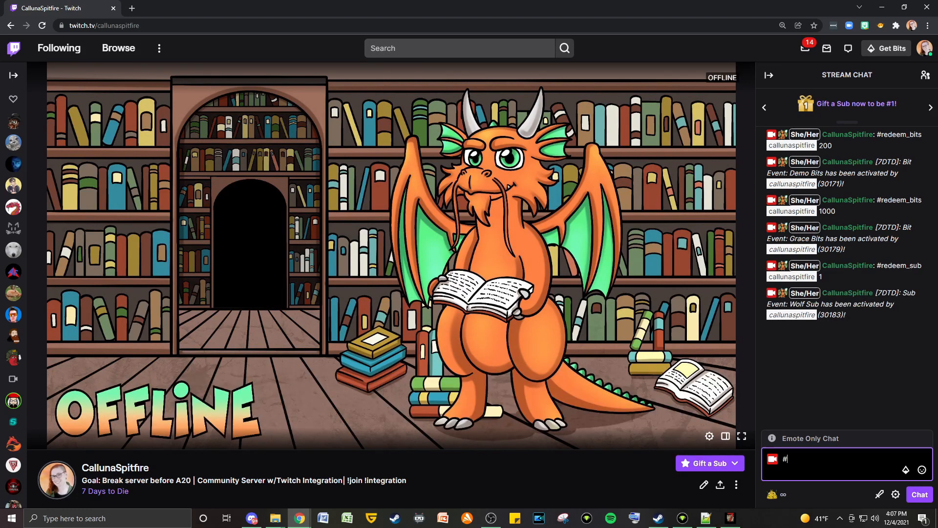
text(redeem_giftsub)
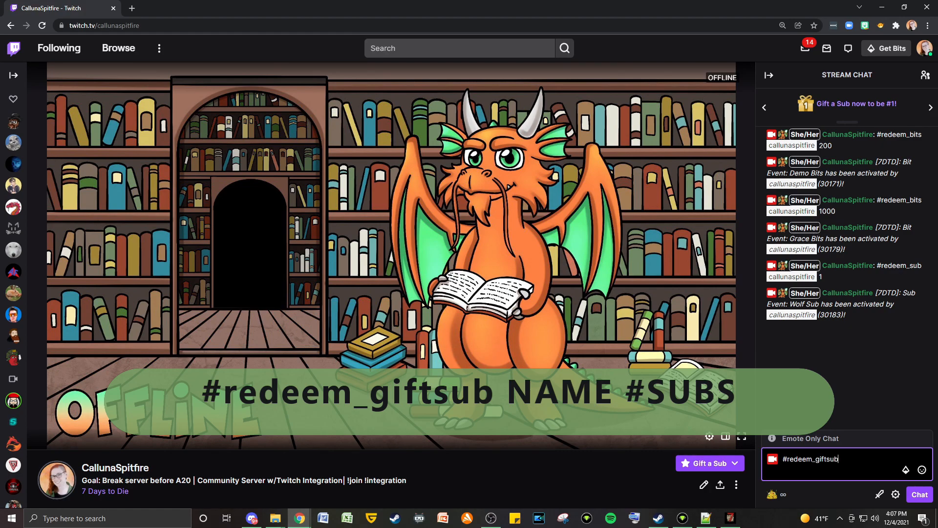
text( callunaspitfire 1)
key(Return)
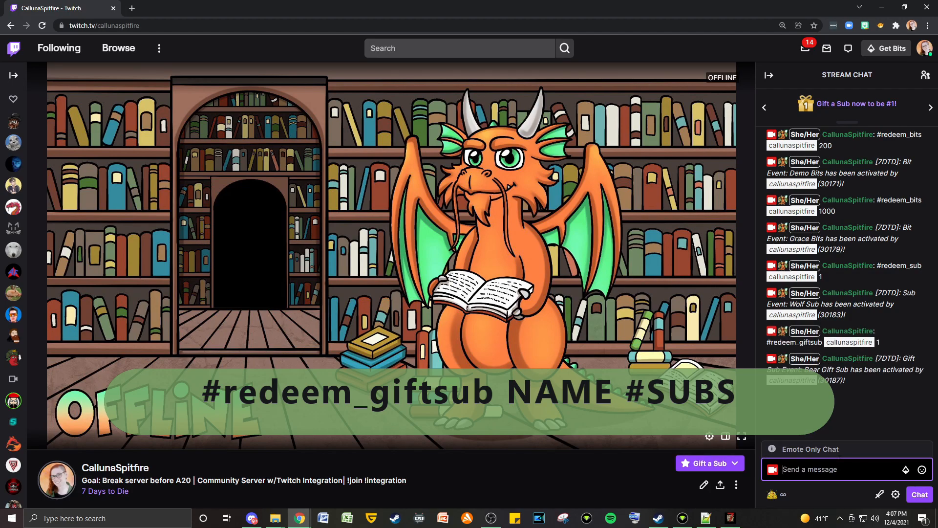
Send "#redeem_raid" with the channel's username and 5 raiders in the stream chat
text(#redeem_raid call)
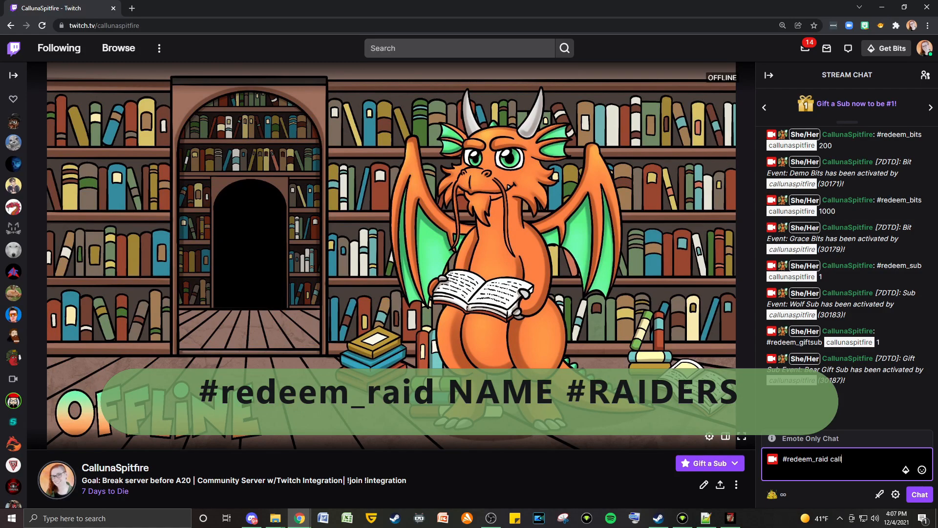
text(unaspitfire)
key(BackSpace)
text(5)
key(Return)
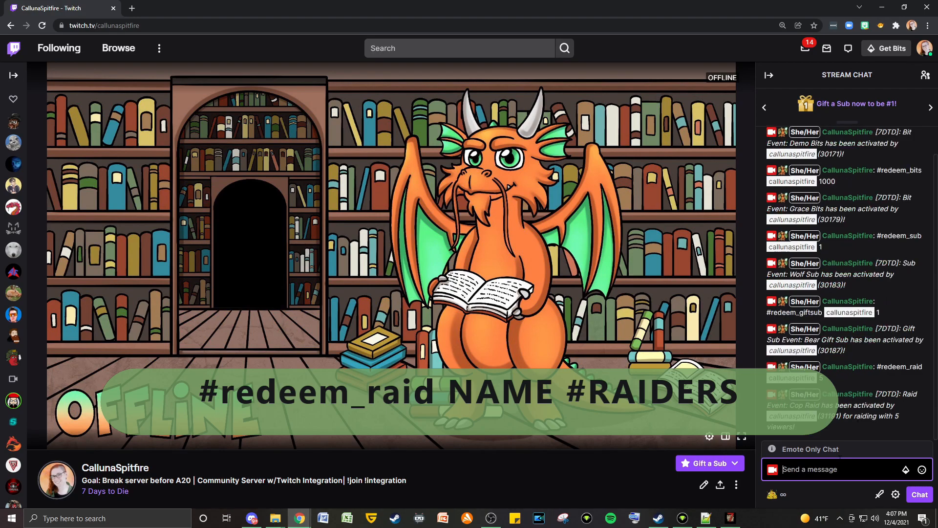
Send the cooldown command "#setcooldown 5" in the stream chat
text(#re)
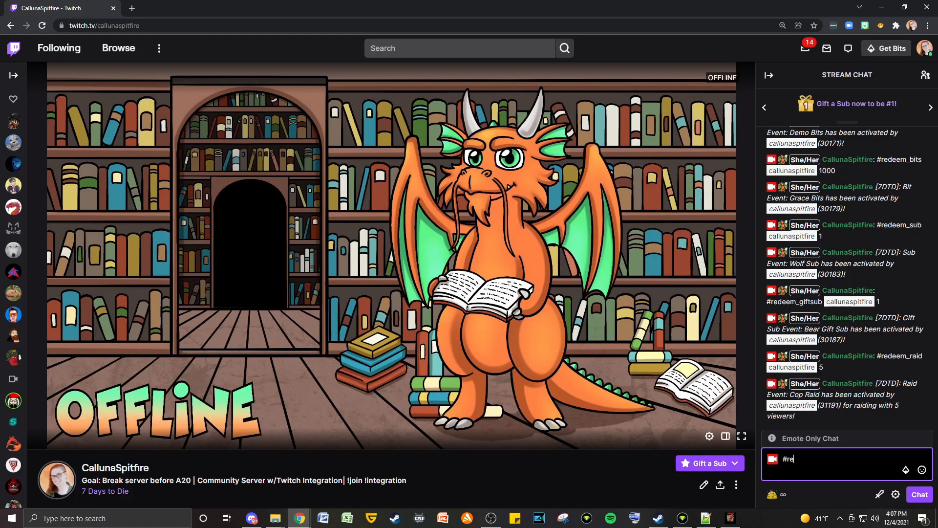
key(BackSpace)
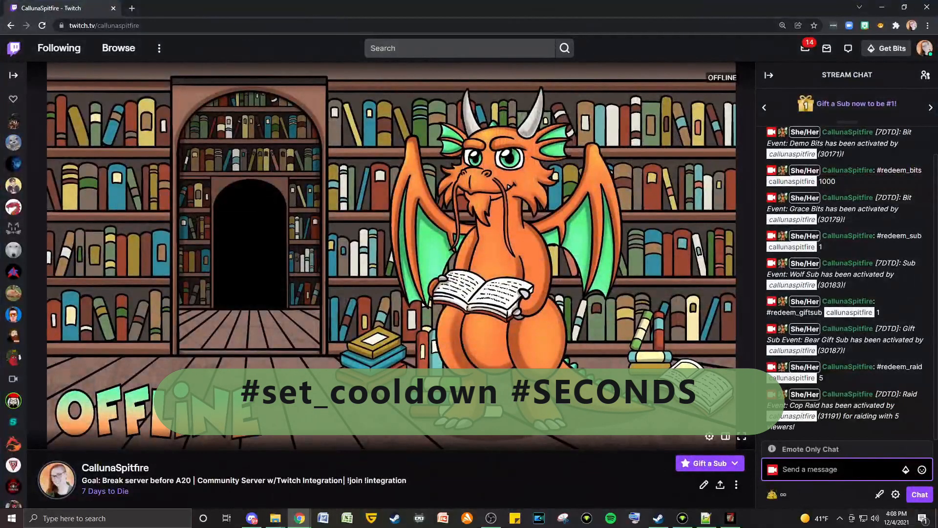
text(#setcooldown)
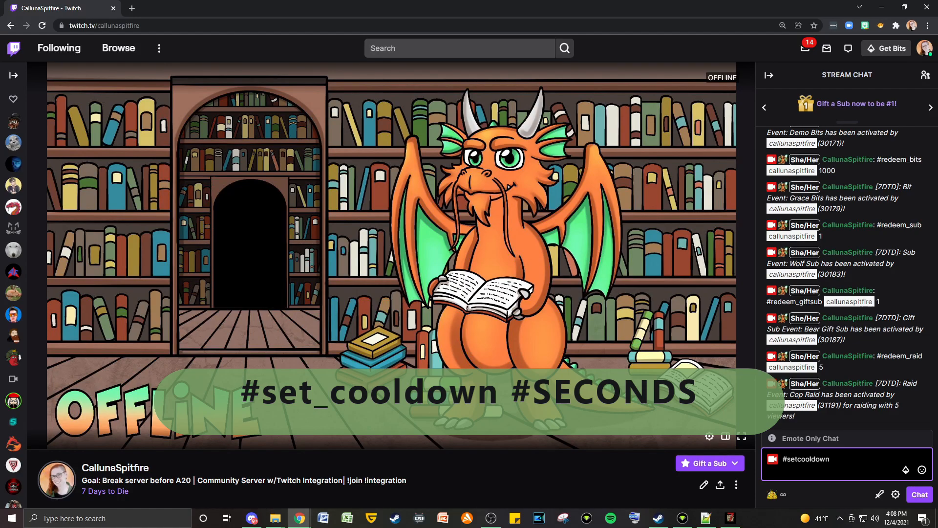
text(5)
key(Return)
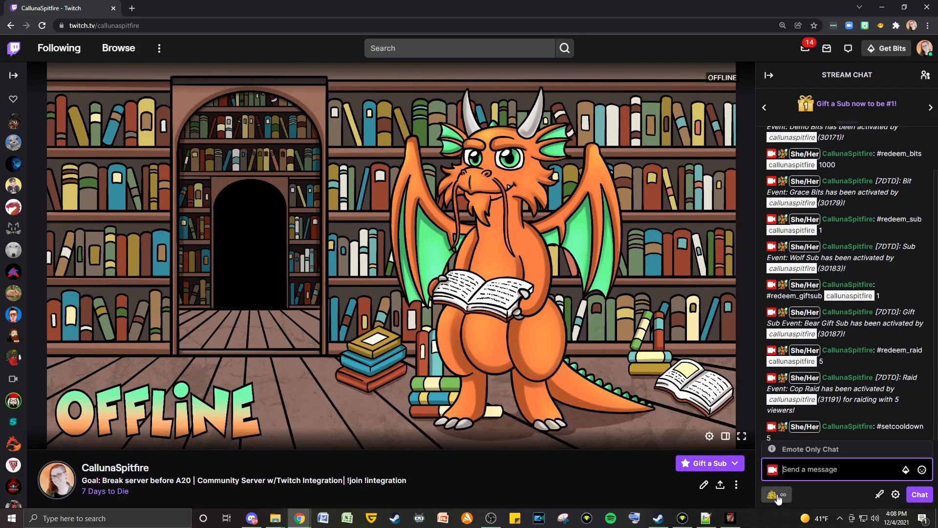
Switch to 7 Days to Die, turn on god mode and shoot the redeemed enemies on the tiled roof
click(738, 518)
key(Escape)
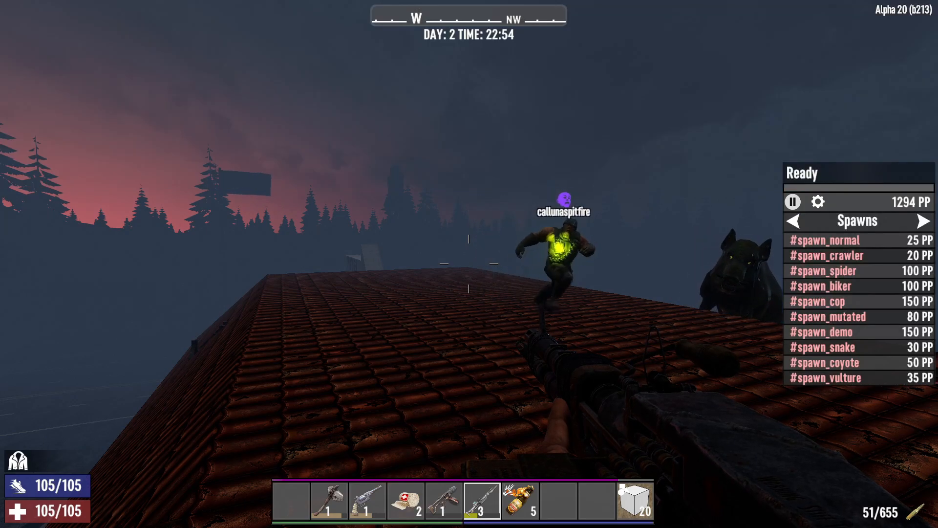
key(q)
click(469, 264)
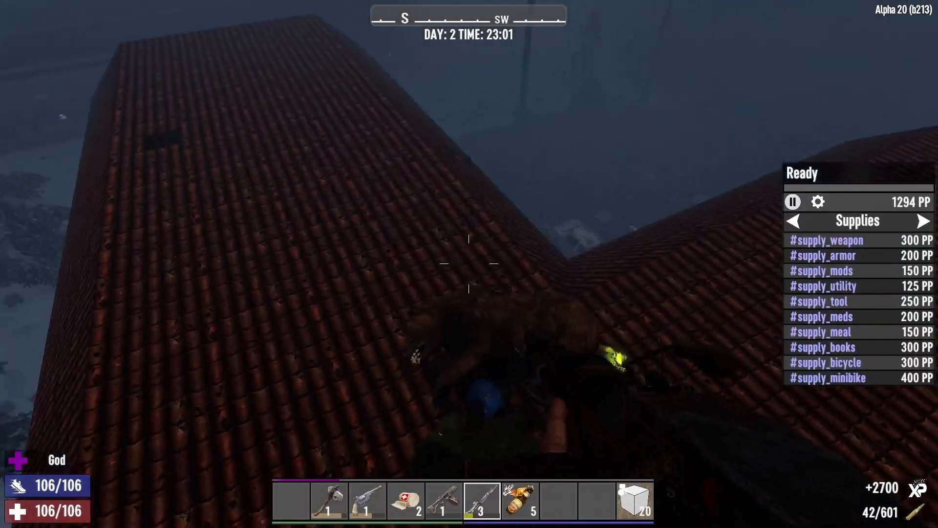
key(shift+w)
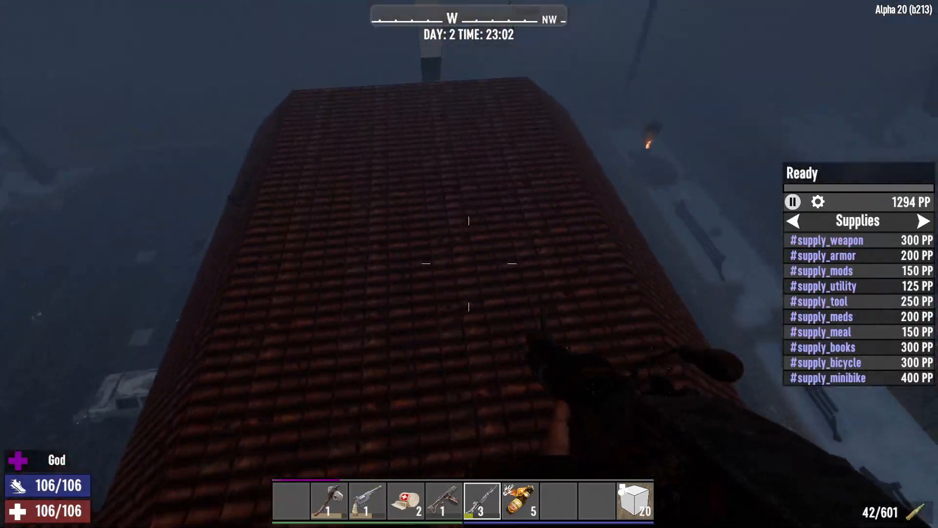
key(shift+w)
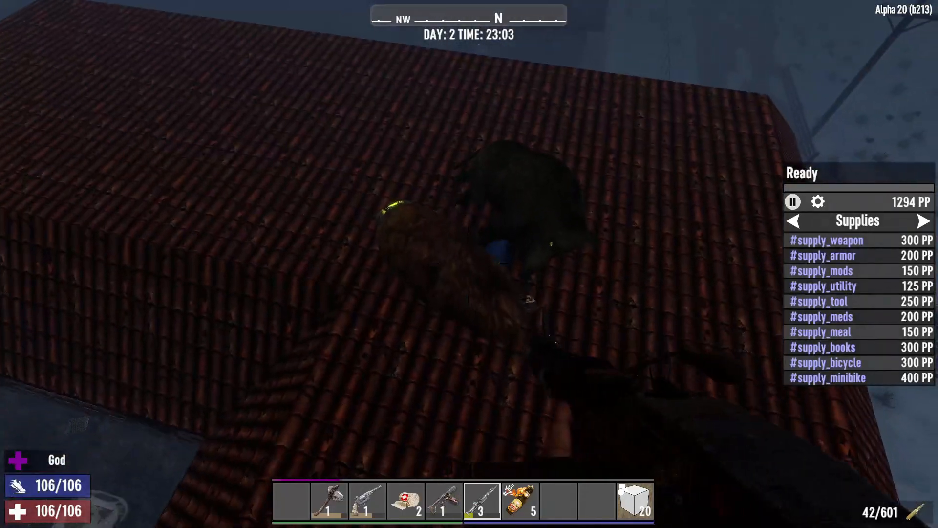
key(w)
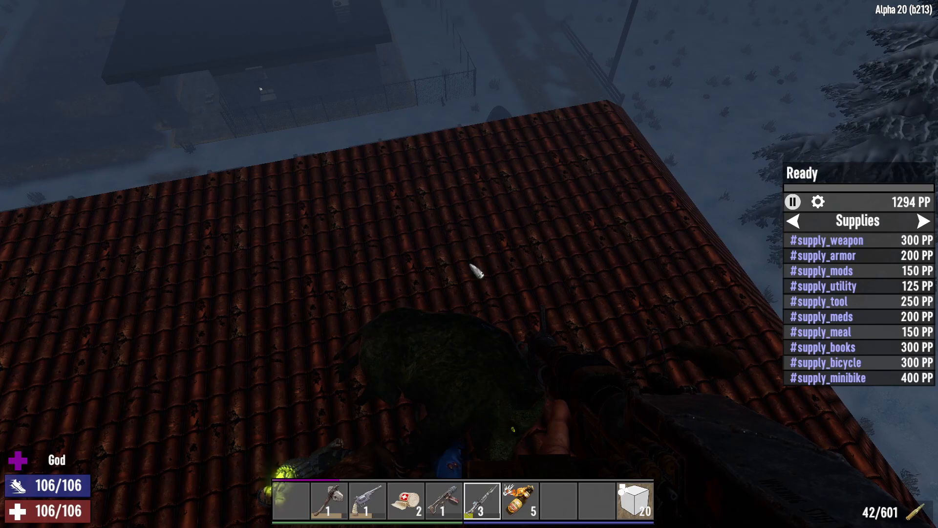
key(Tab)
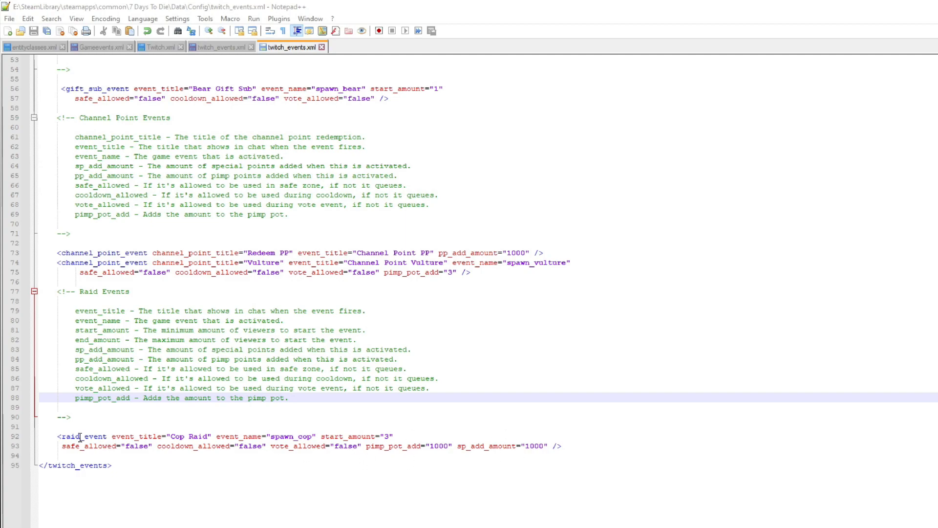
In twitch_events.xml, set the Cop Raid event's safe_allowed to true and restore it to false
double_click(130, 446)
text(true)
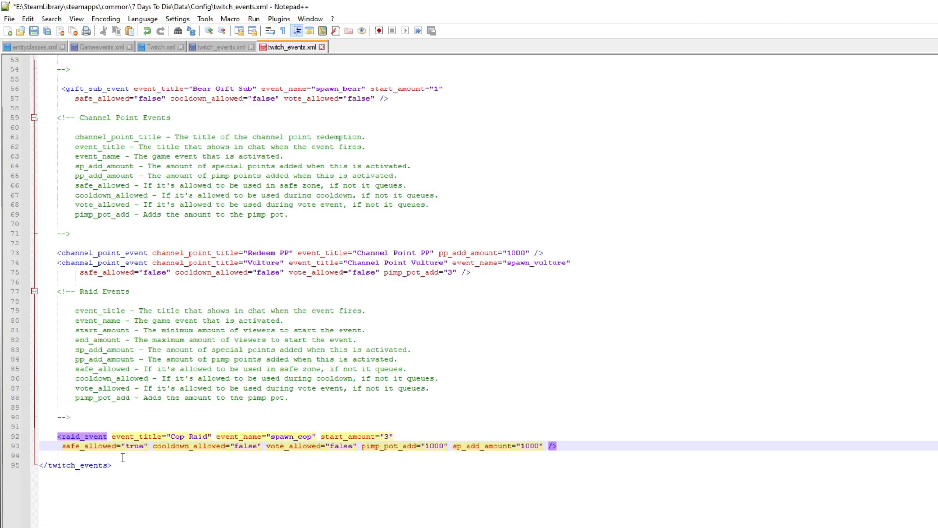
key(BackSpace)
key(BackSpace)
key(BackSpace)
key(BackSpace)
text(fas)
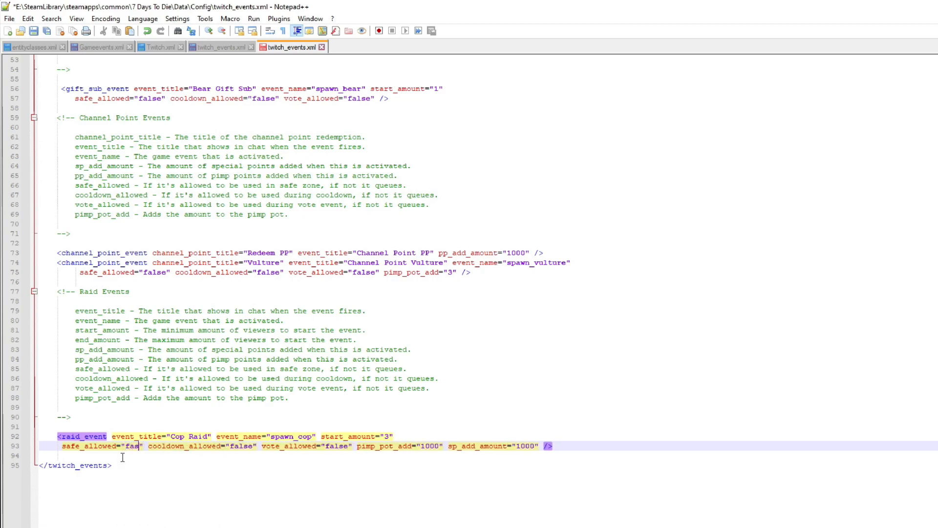
key(Return)
click(230, 465)
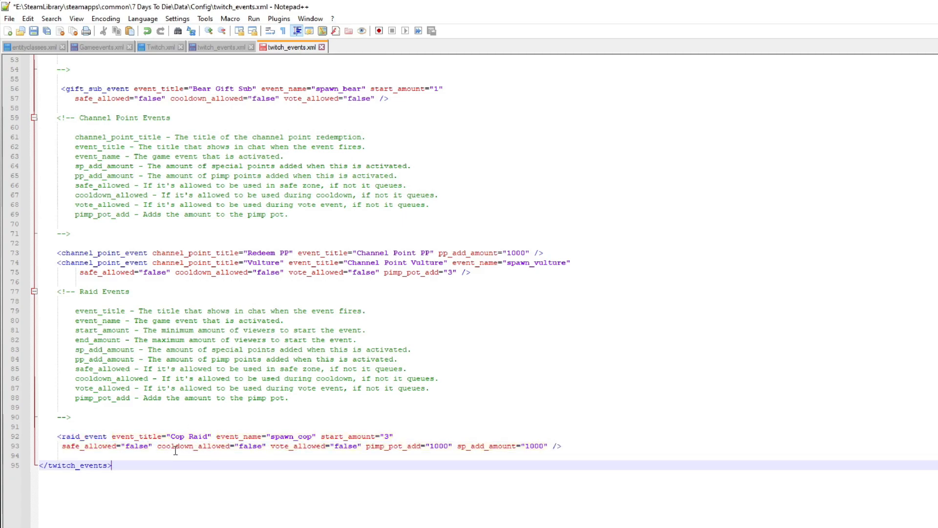
Set the Cop Raid event's cooldown_allowed to true and restore it to false
click(253, 445)
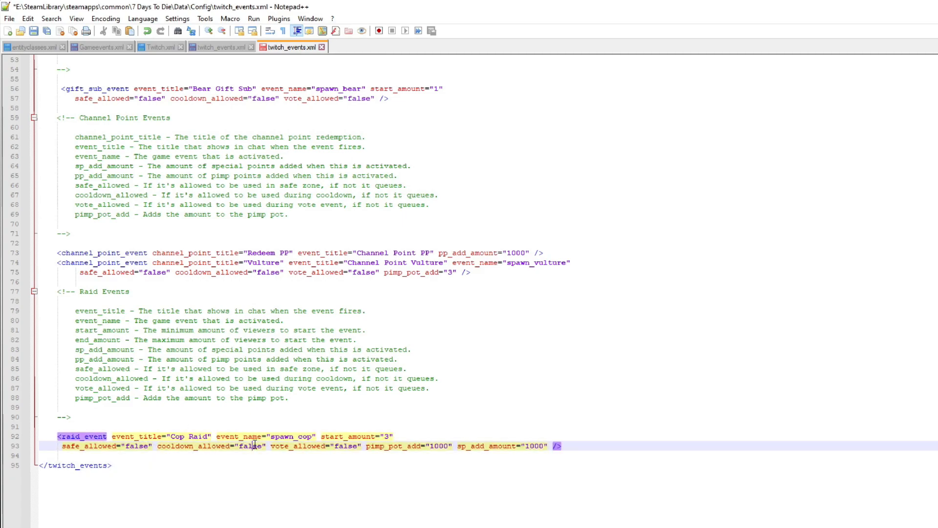
click(262, 446)
key(BackSpace)
key(BackSpace)
key(BackSpace)
key(BackSpace)
key(BackSpace)
text(true)
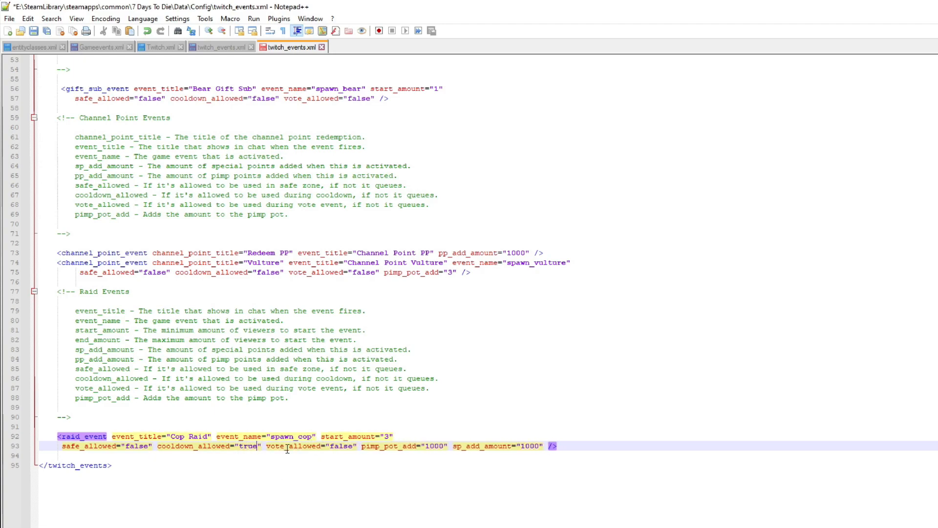
key(BackSpace)
key(BackSpace)
key(BackSpace)
key(BackSpace)
text(false)
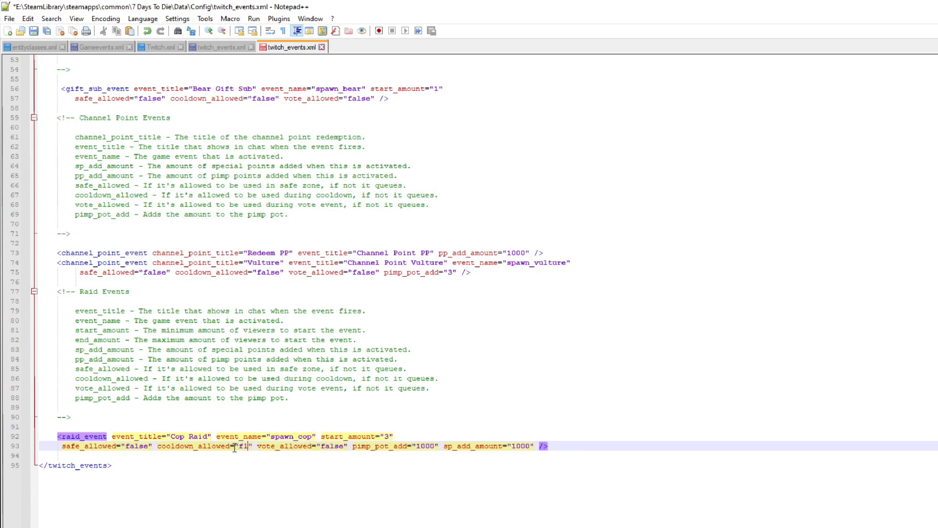
Clear the Cop Raid event's pimp_pot_add value and enter 1000 again
click(375, 446)
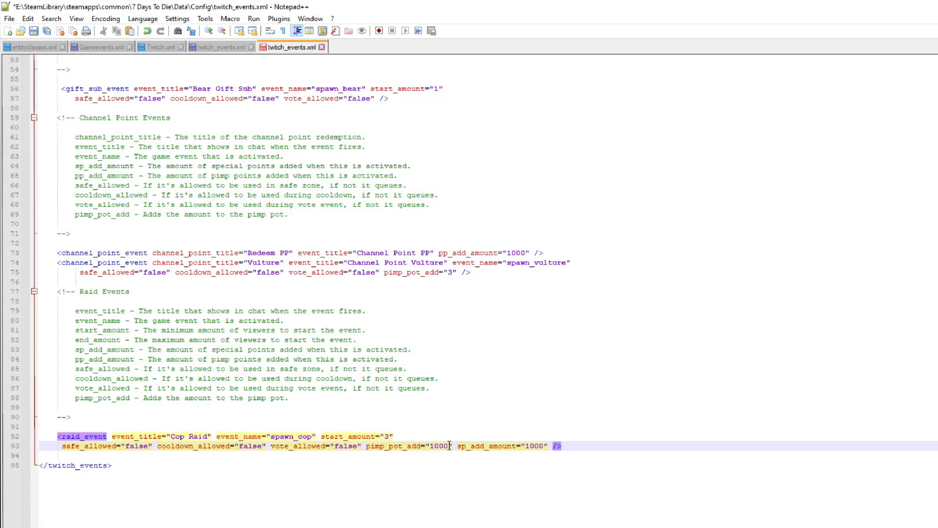
key(BackSpace)
key(BackSpace)
key(BackSpace)
key(BackSpace)
key(BackSpace)
text(")
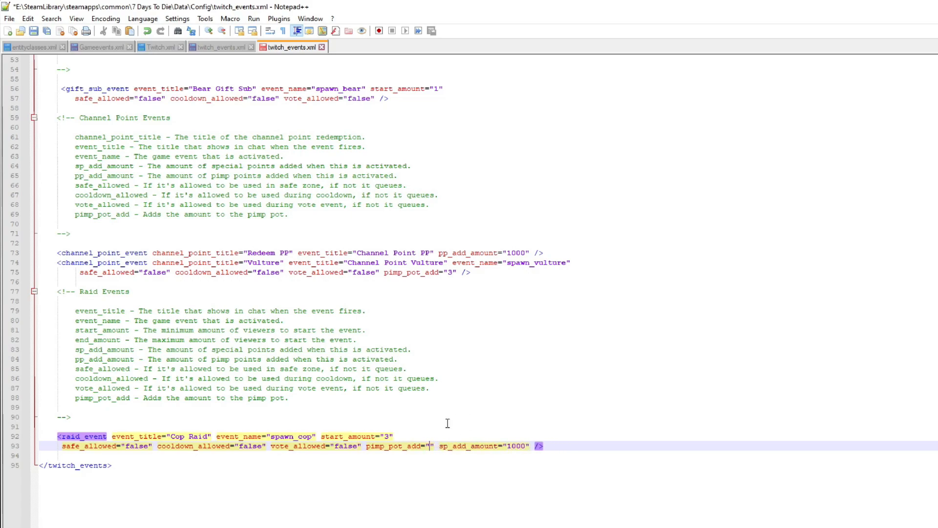
text(0)
key(BackSpace)
text(1000)
click(473, 461)
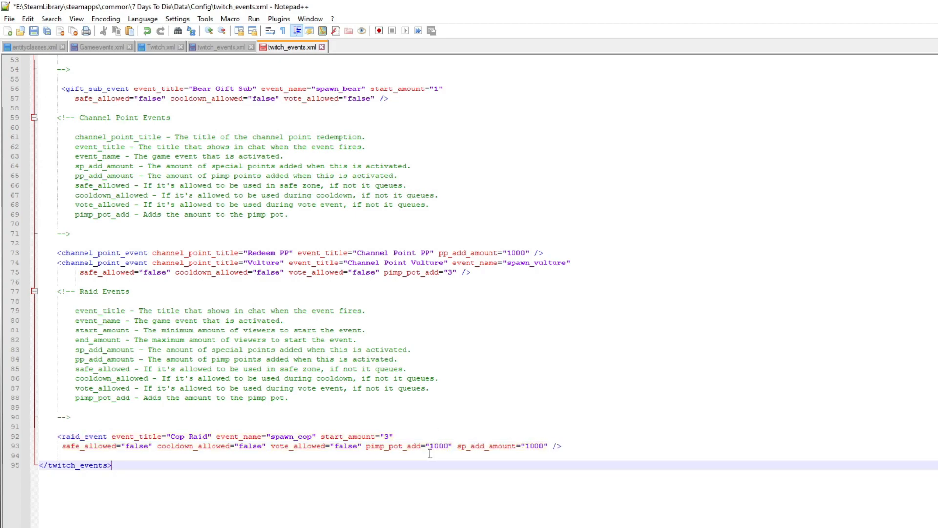
Review the Cop Raid event's sp_add_amount and the attributes of the sub and bit events higher in the file
click(463, 446)
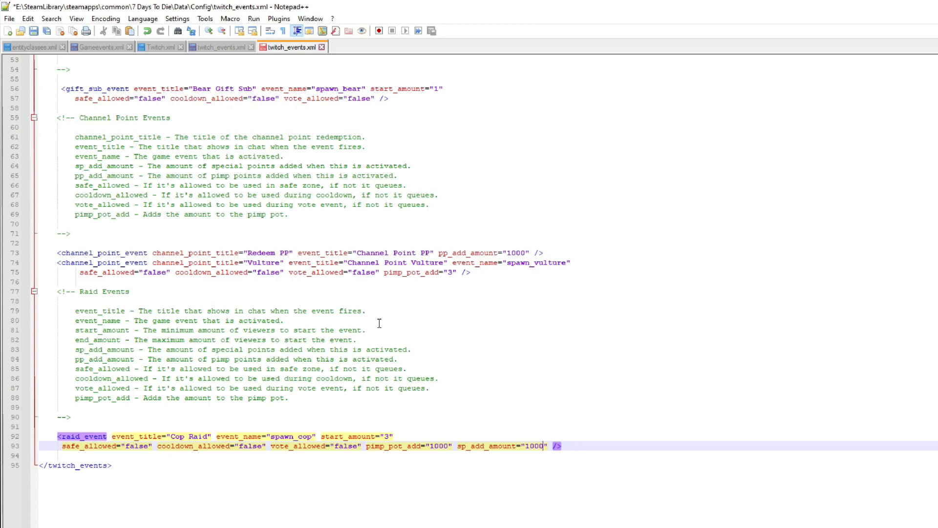
scroll(162, 254, up, 9)
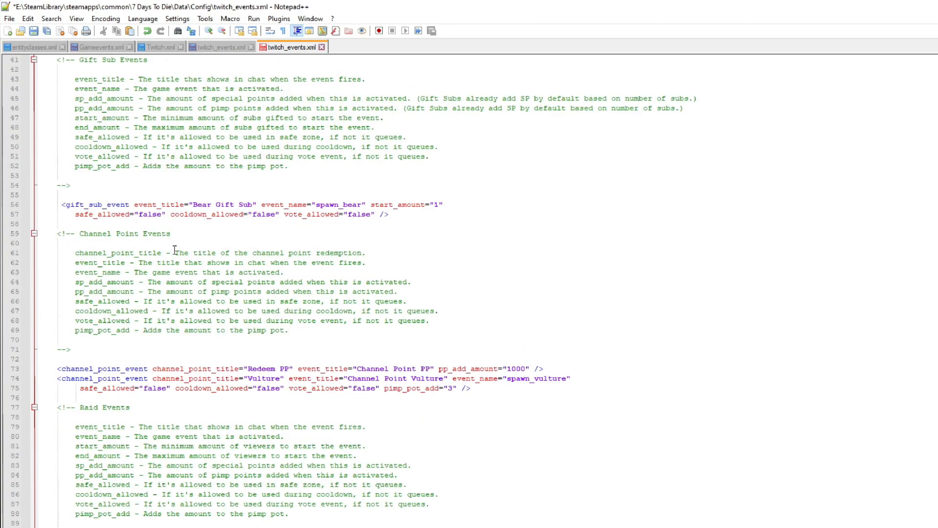
click(97, 196)
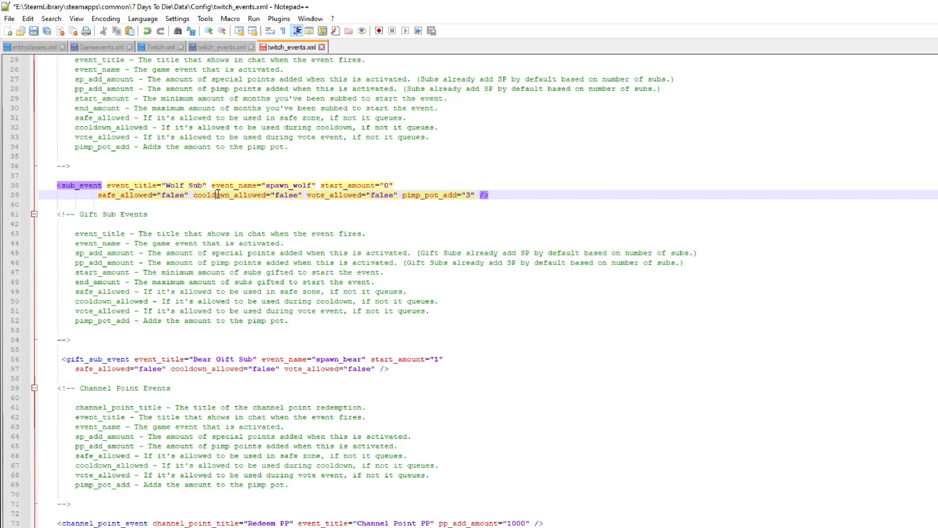
scroll(354, 197, up, 8)
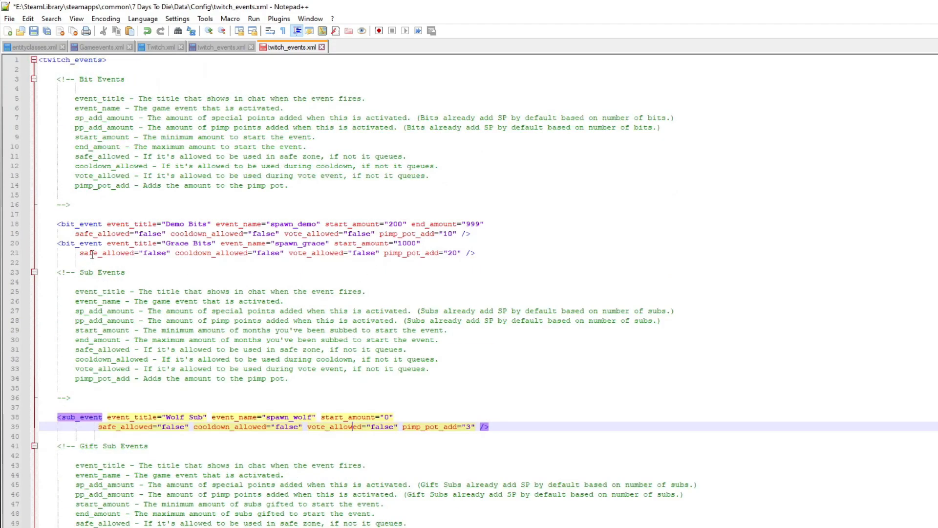
scroll(190, 246, down, 12)
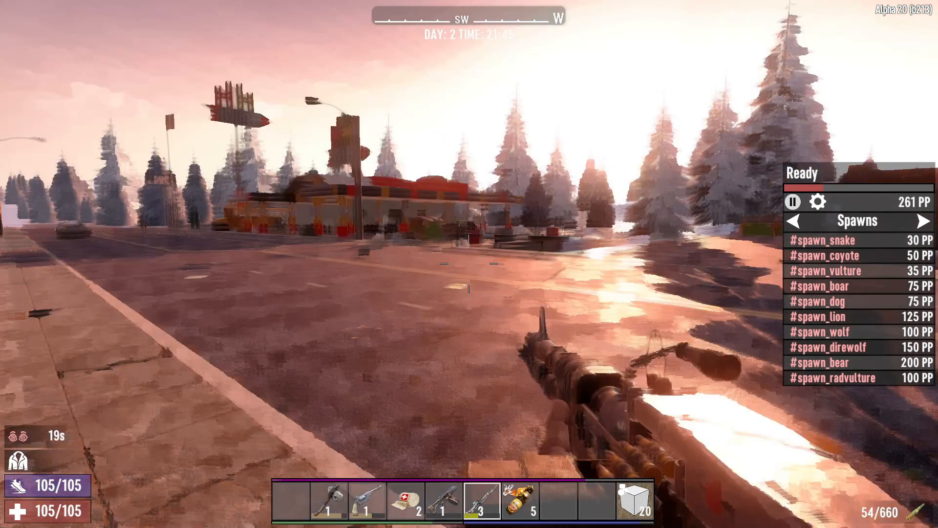
key(w)
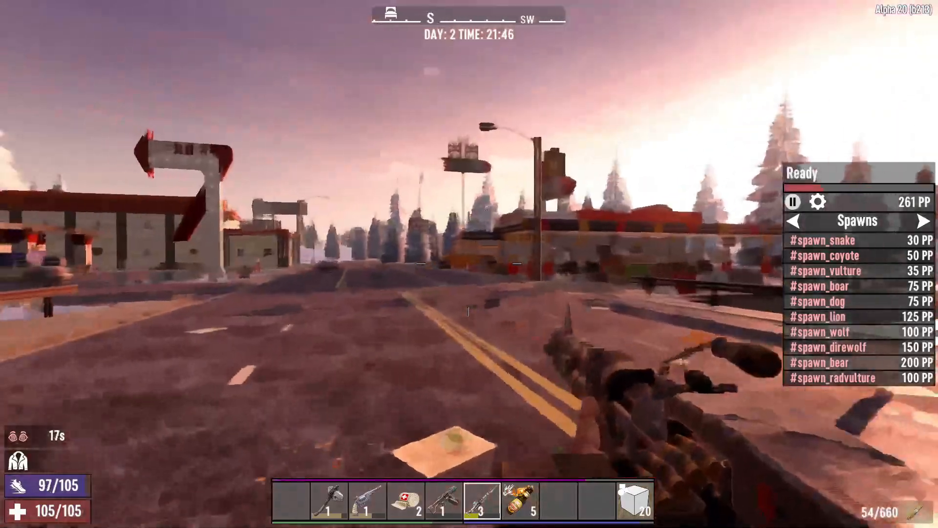
key(w)
key(w)
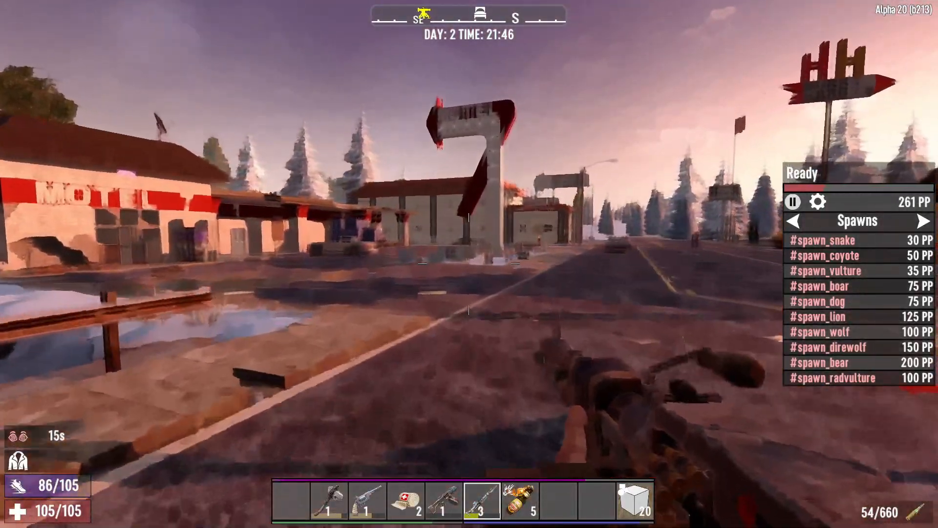
Run from the road across the snowy verge to the zombies under the gas station canopy
key(w)
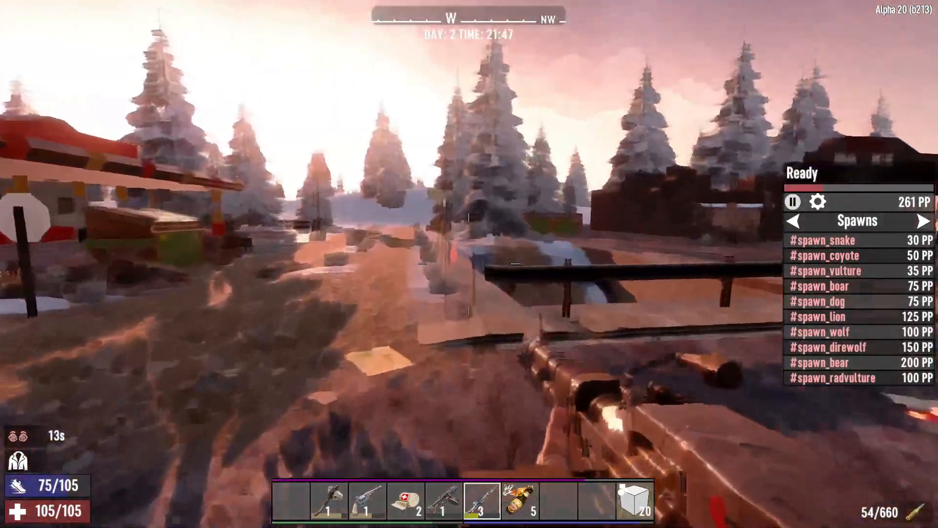
key(w)
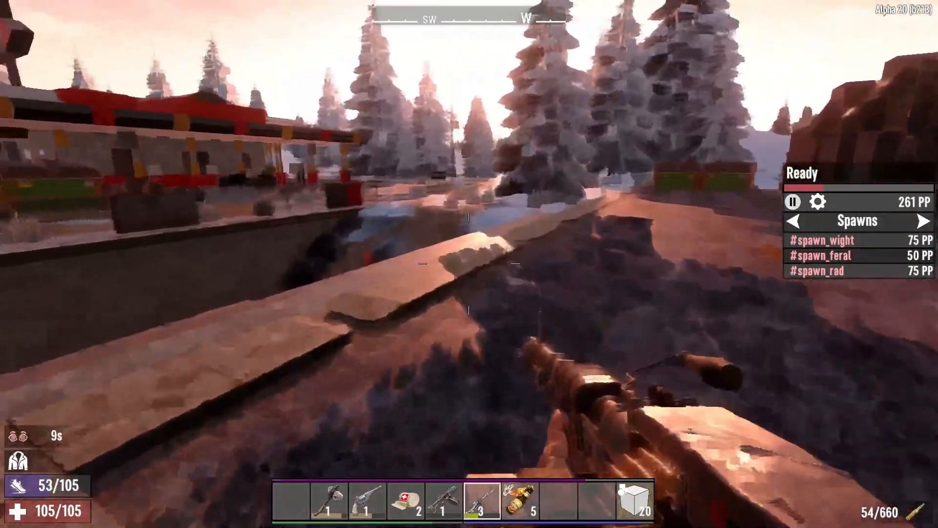
key(w)
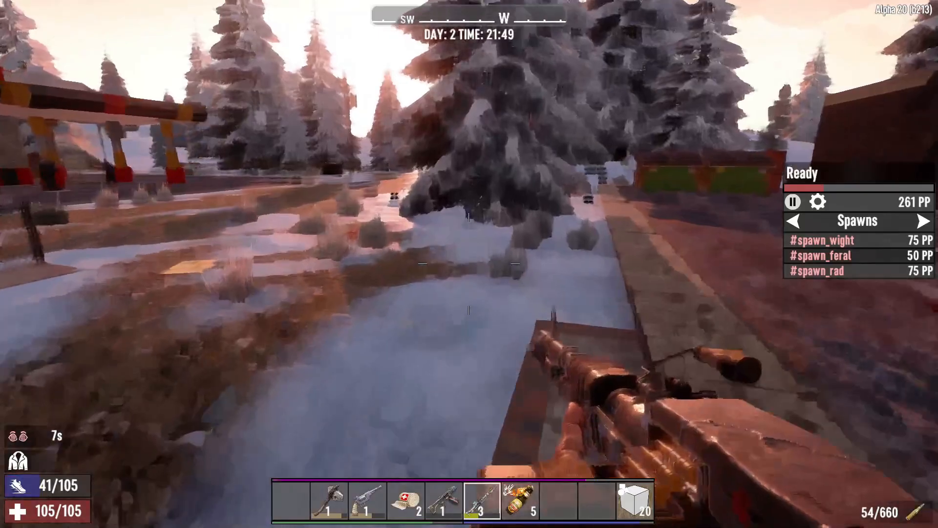
key(w)
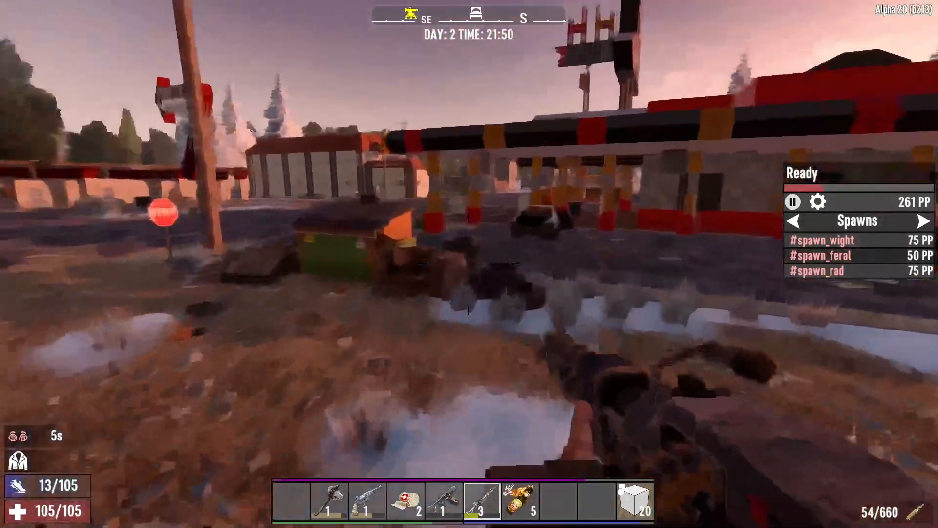
key(w)
key(w)
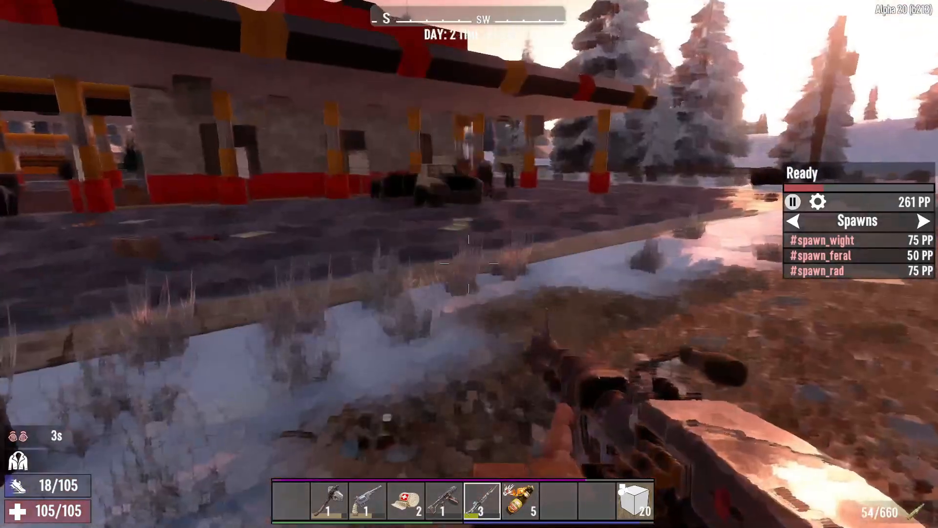
key(w)
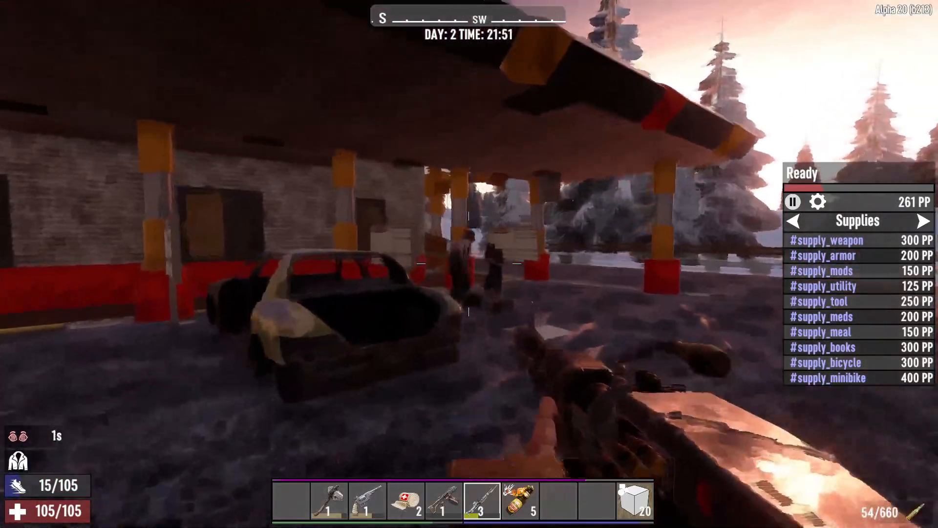
Shoot the zombies beside the wrecked car under the gas station canopy, reloading the machine gun between bursts
click(469, 263)
click(469, 264)
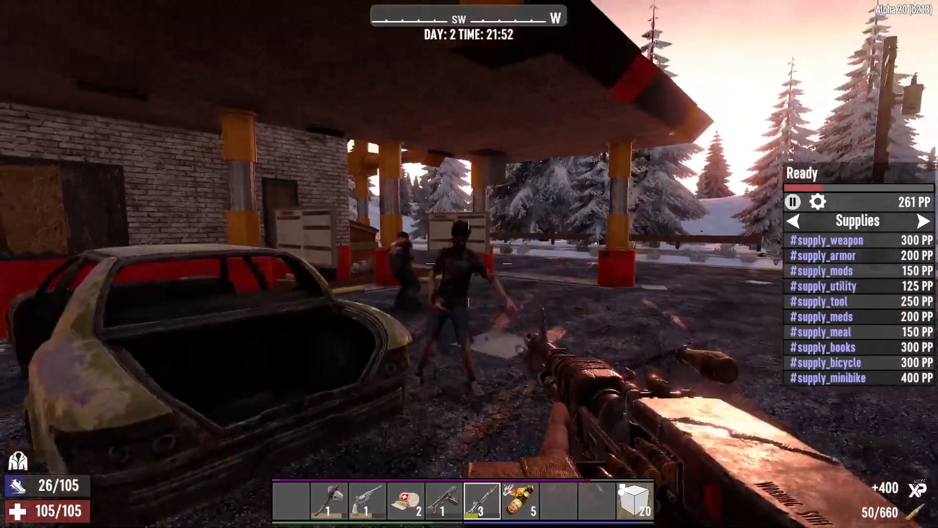
key(r)
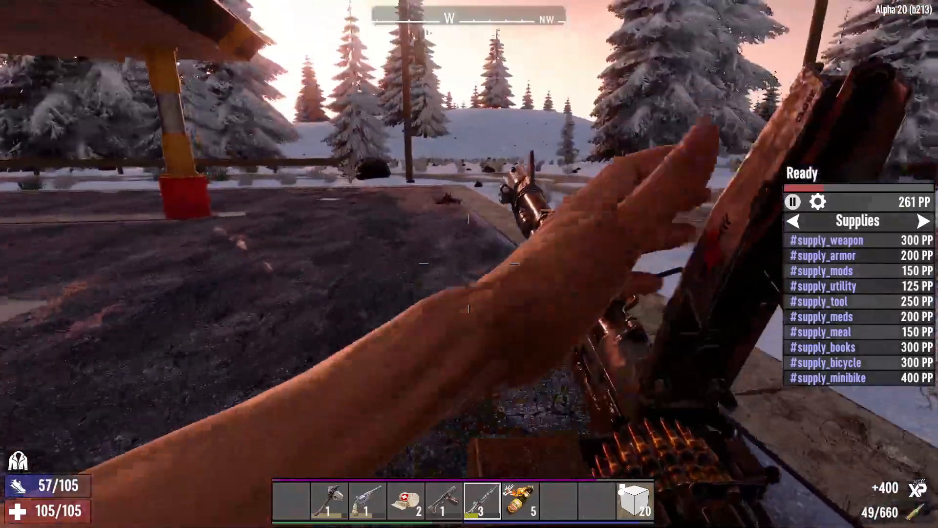
key(shift+w)
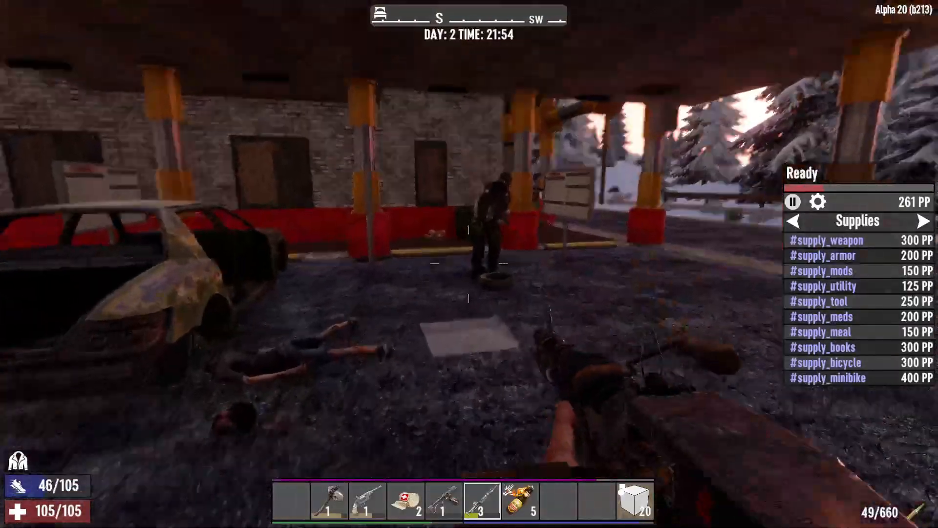
click(469, 264)
click(469, 264)
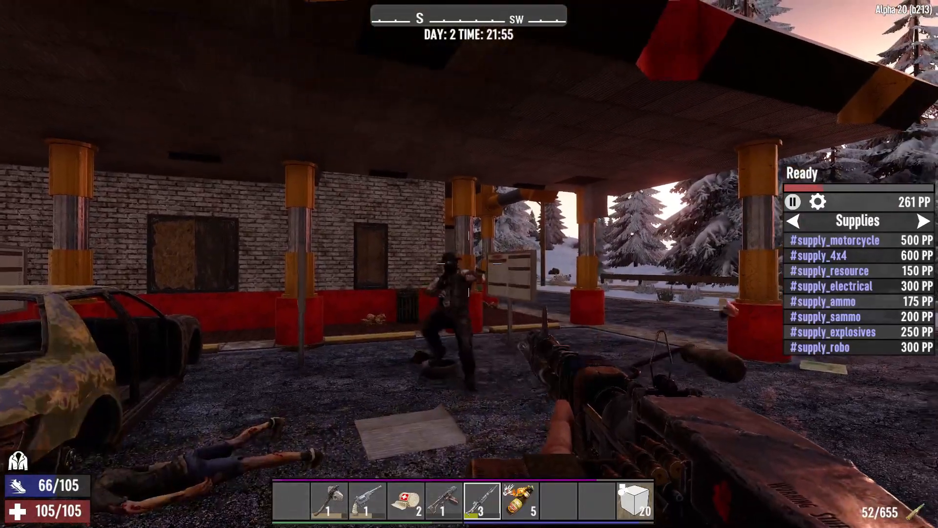
key(shift+w)
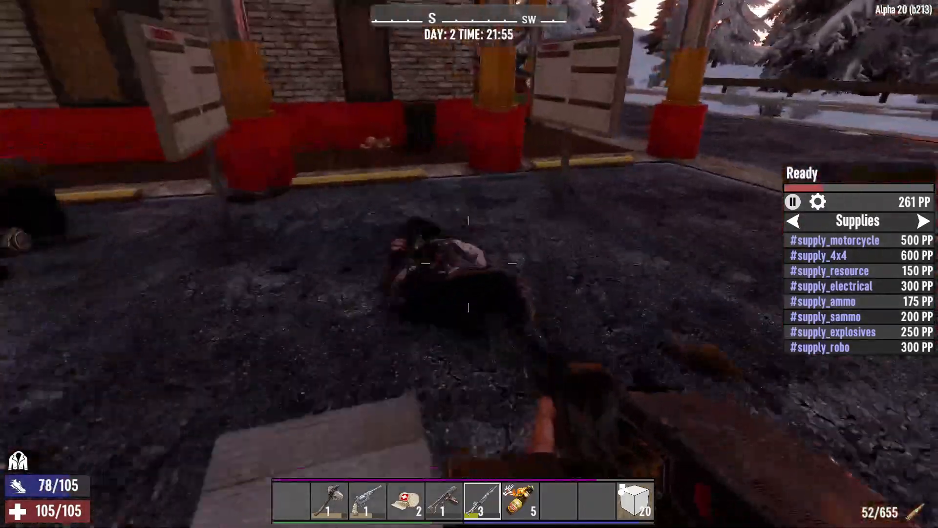
click(469, 264)
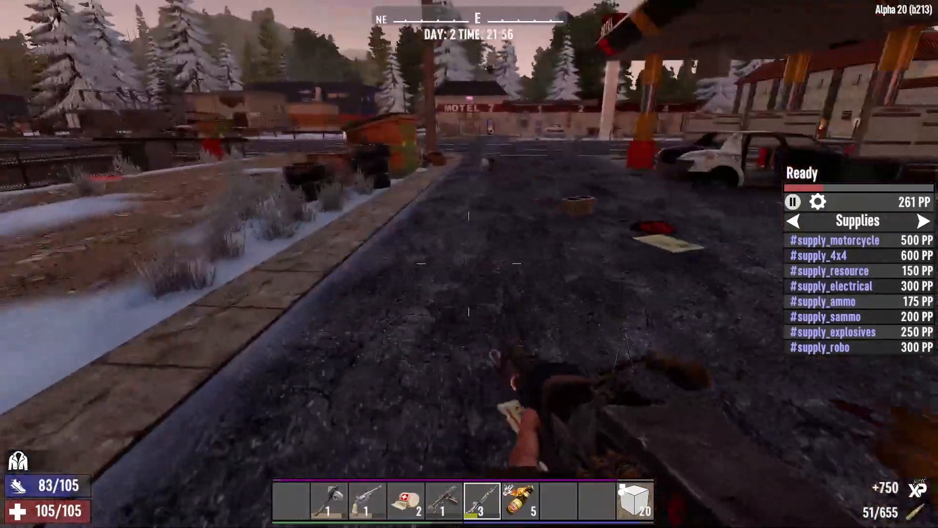
Enable god mode and fly up over the Hurry Harry gas station roof
key(q)
key(space)
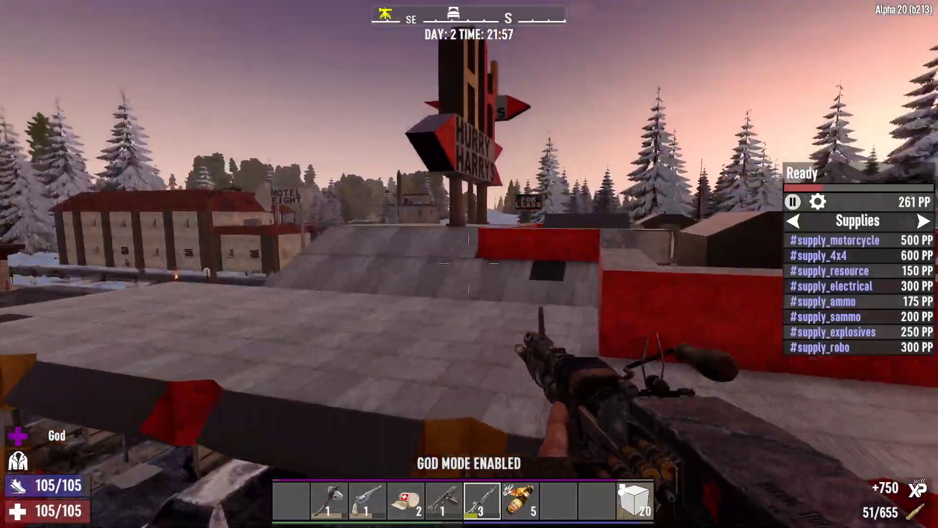
key(shift+w)
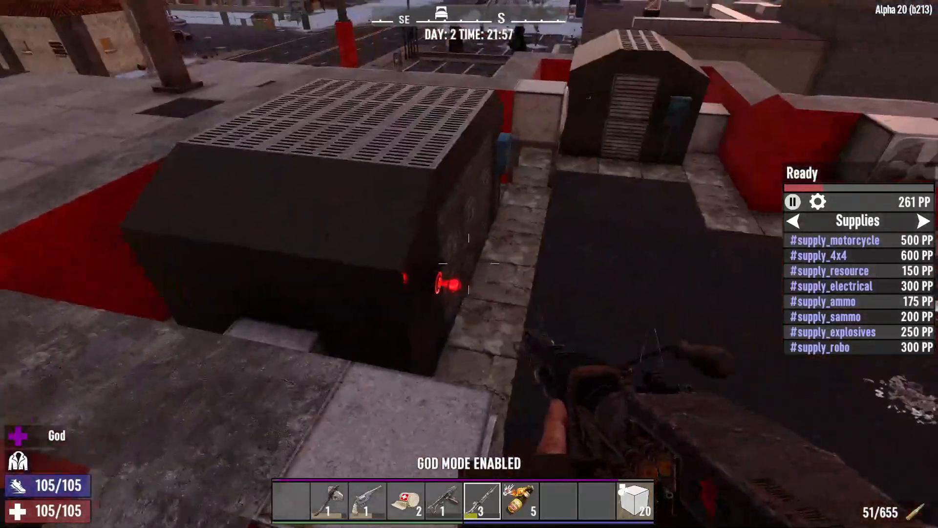
key(w)
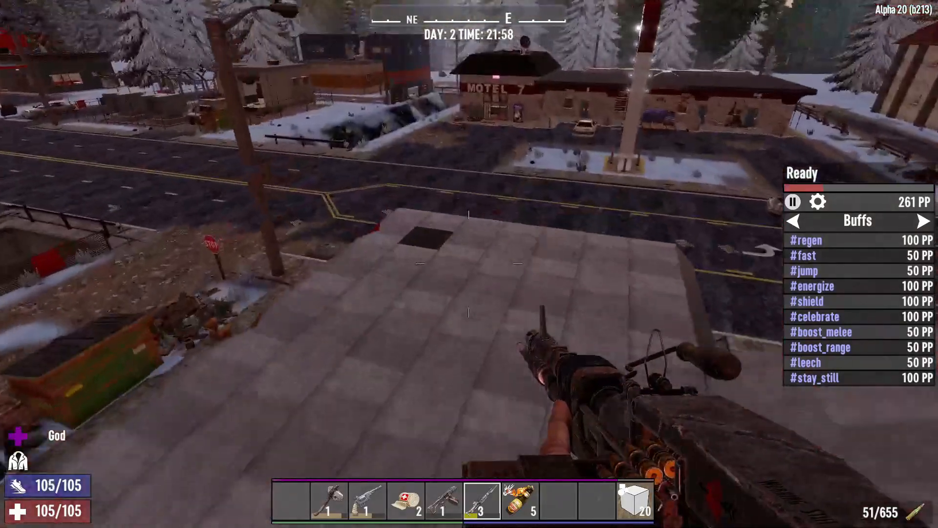
Fly across the road over Motel 7 to the red-tiled Motel Eight roof and turn god mode off there
key(shift+w)
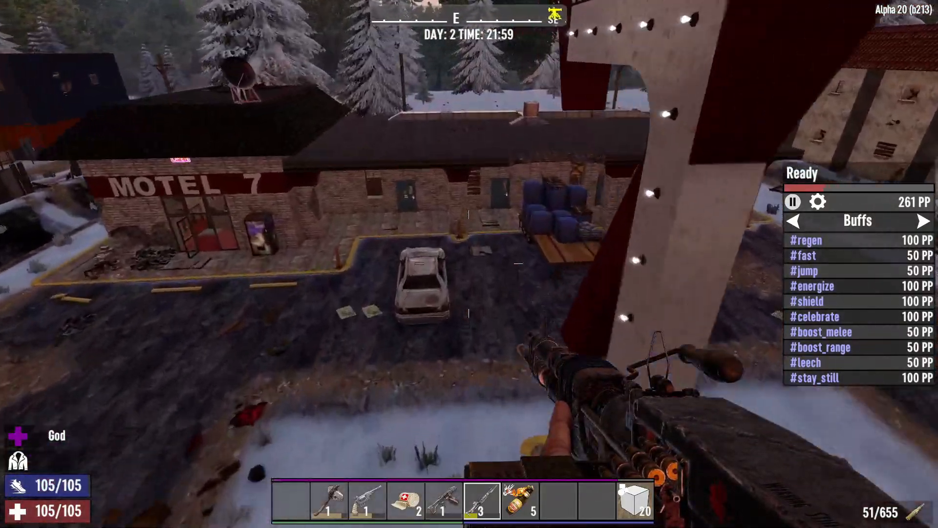
key(shift+w)
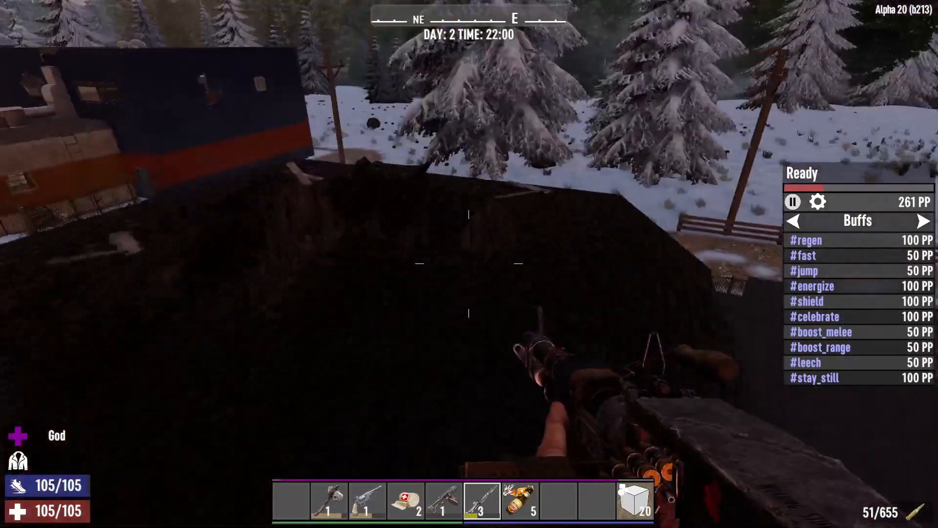
key(shift+w)
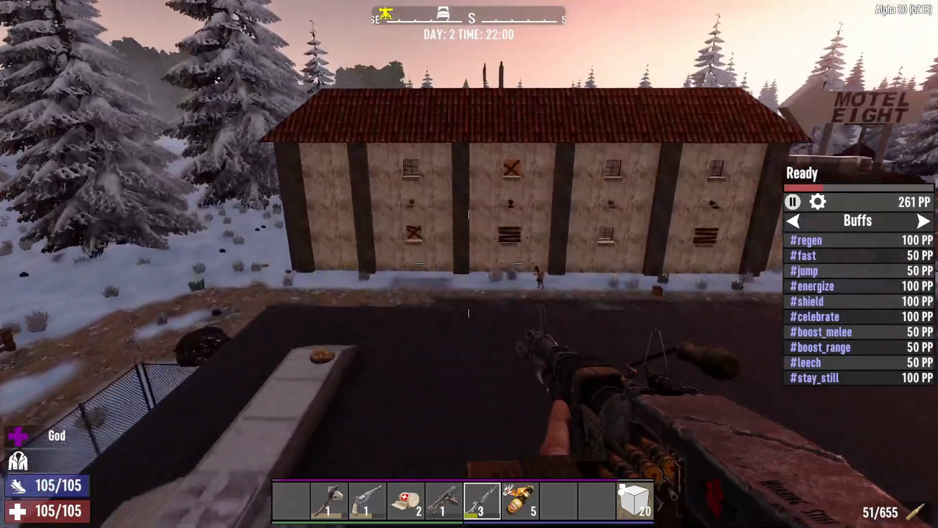
key(shift+w)
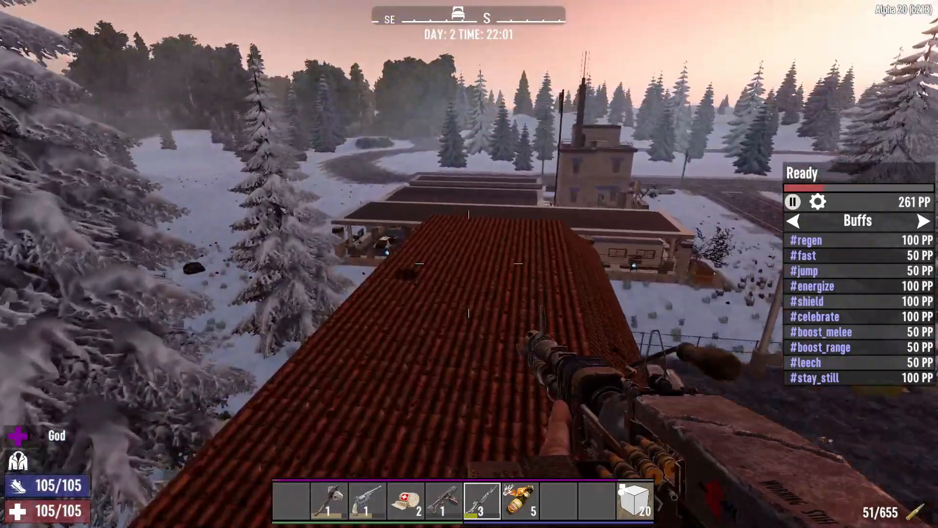
key(shift+w)
key(c)
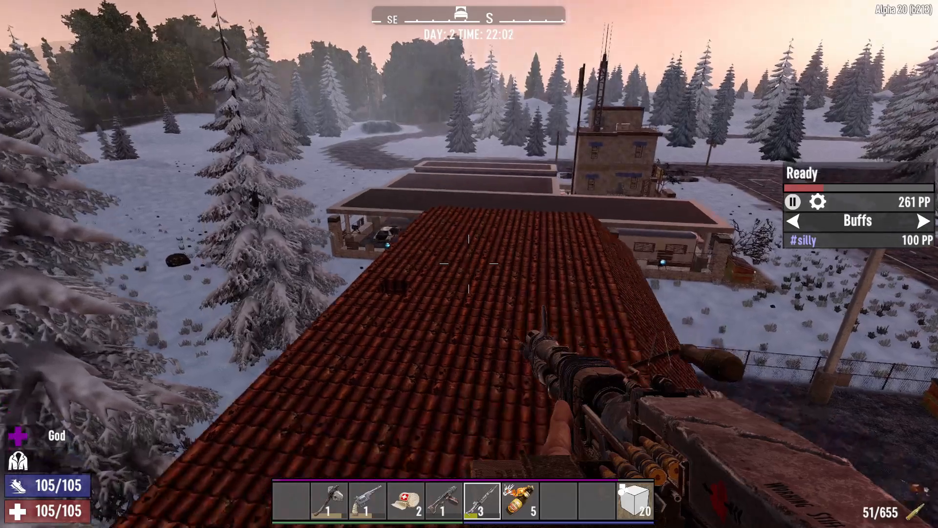
key(q)
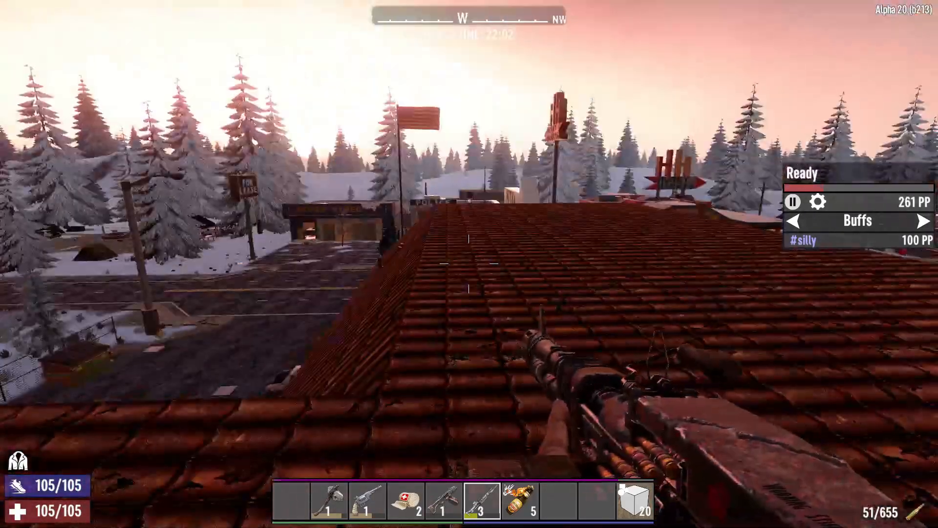
key(Tab)
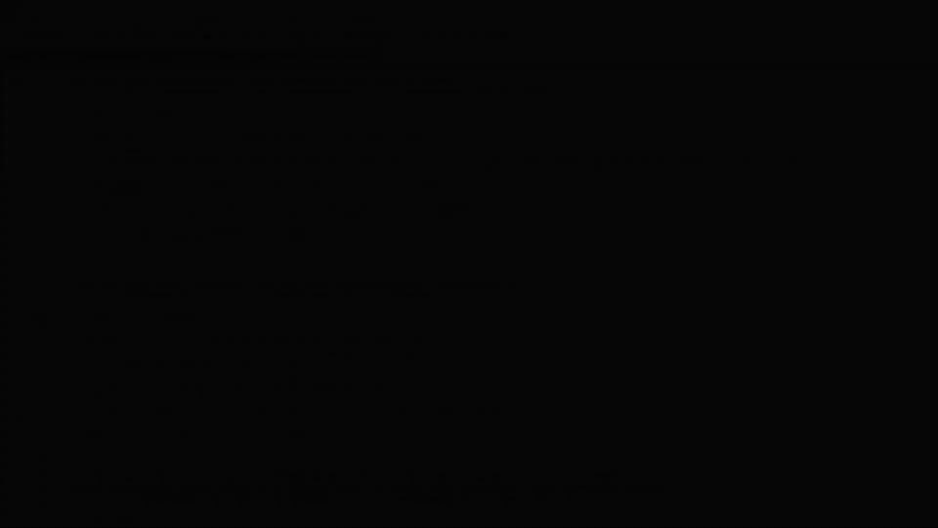